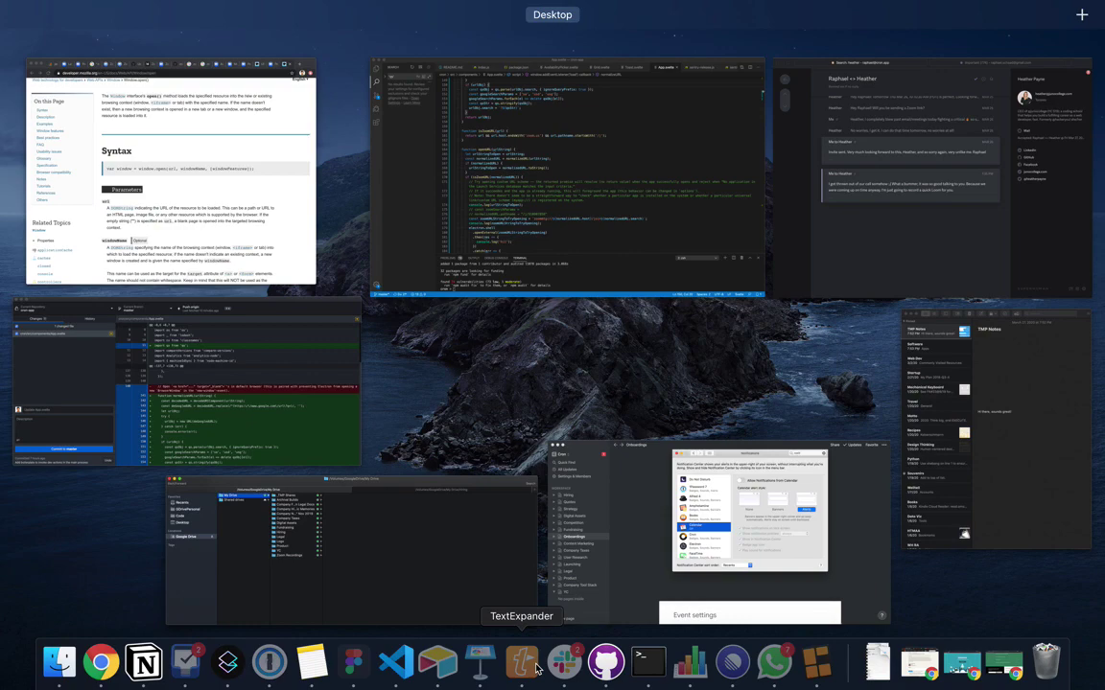
# Switch to the Cron calendar app and reposition its window slightly on the desktop.
pyautogui.click(144, 145)
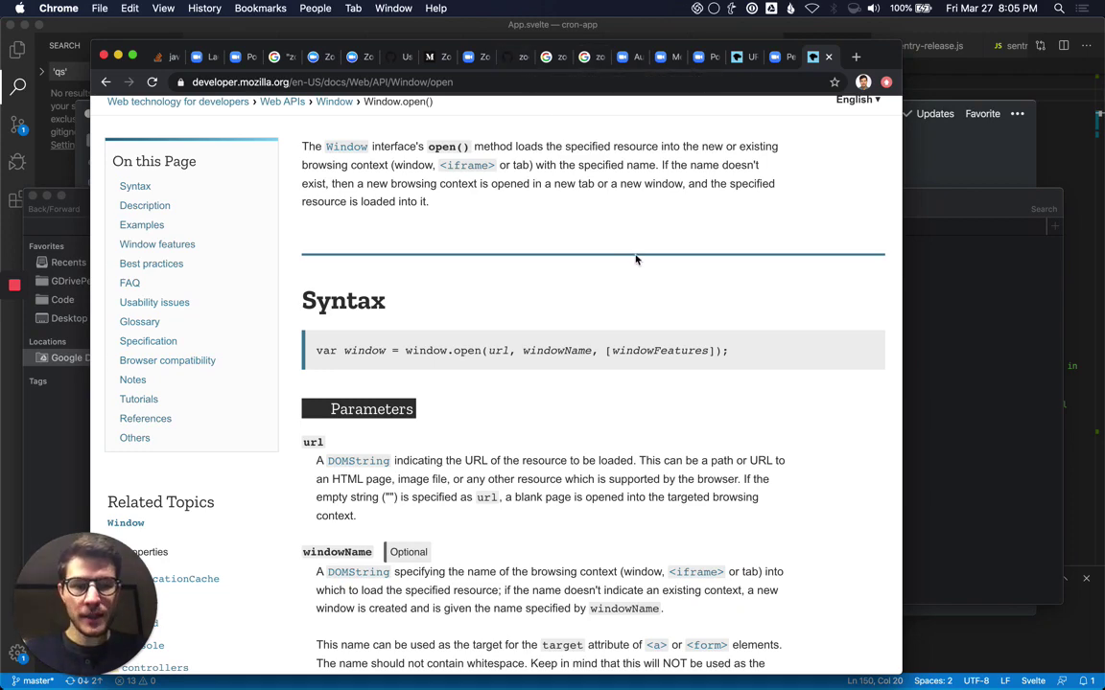
pyautogui.click(816, 664)
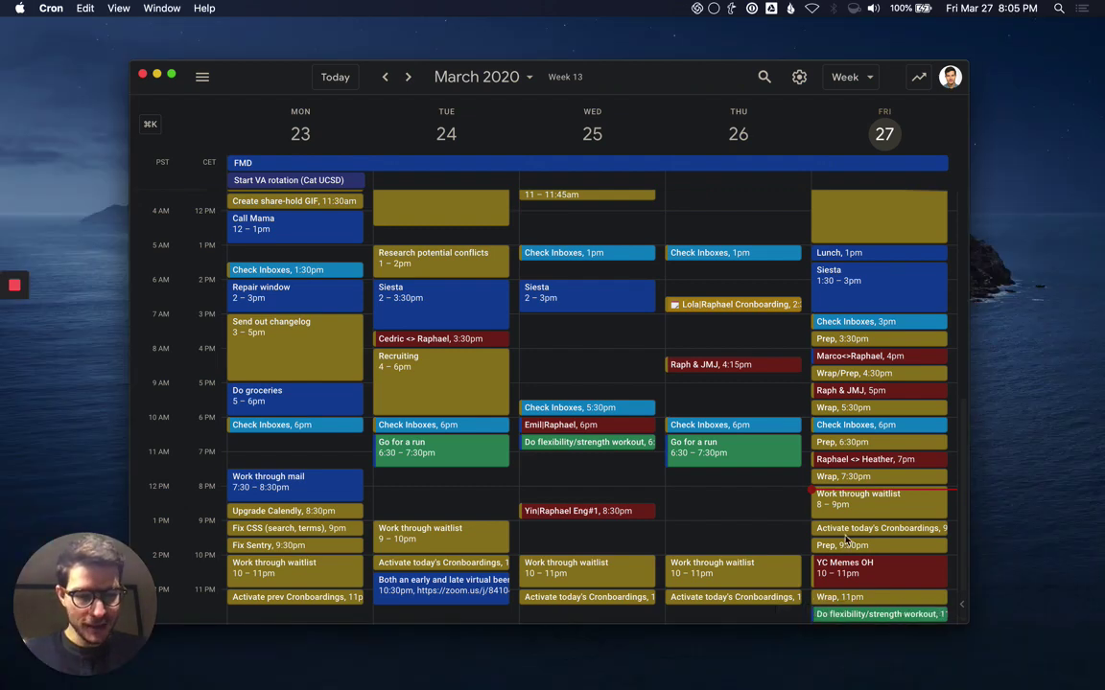
pyautogui.moveTo(644, 82); pyautogui.dragTo(652, 71)
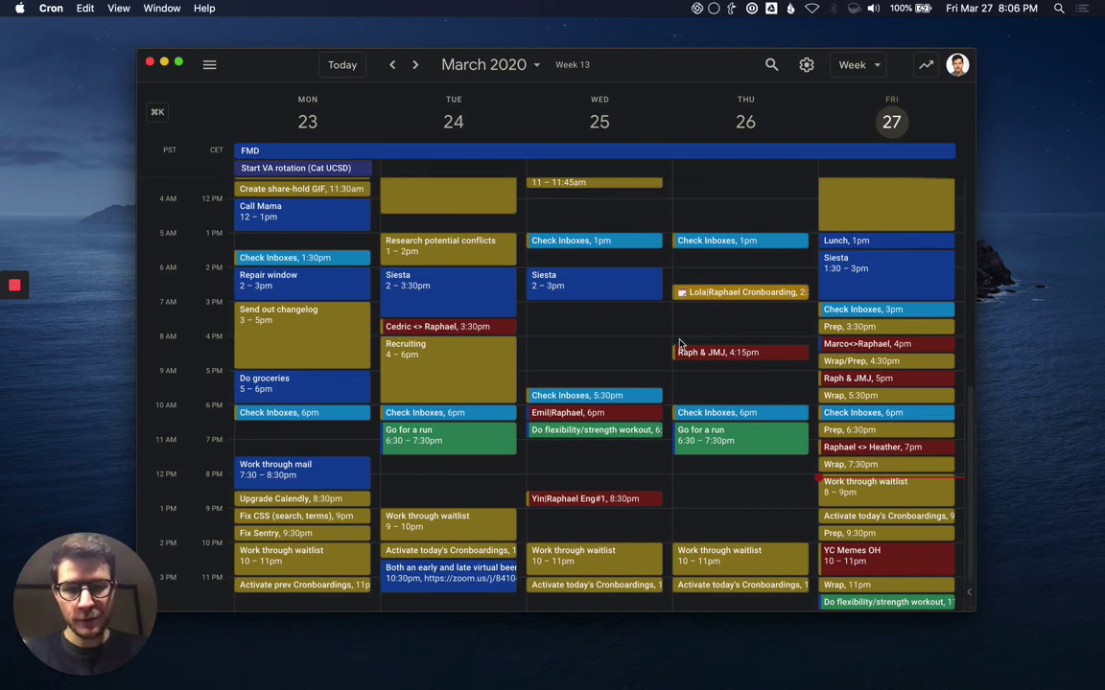
# Browse back through the previous weeks and return forward to the week of March 16.
pyautogui.press('k')
pyautogui.press('k')
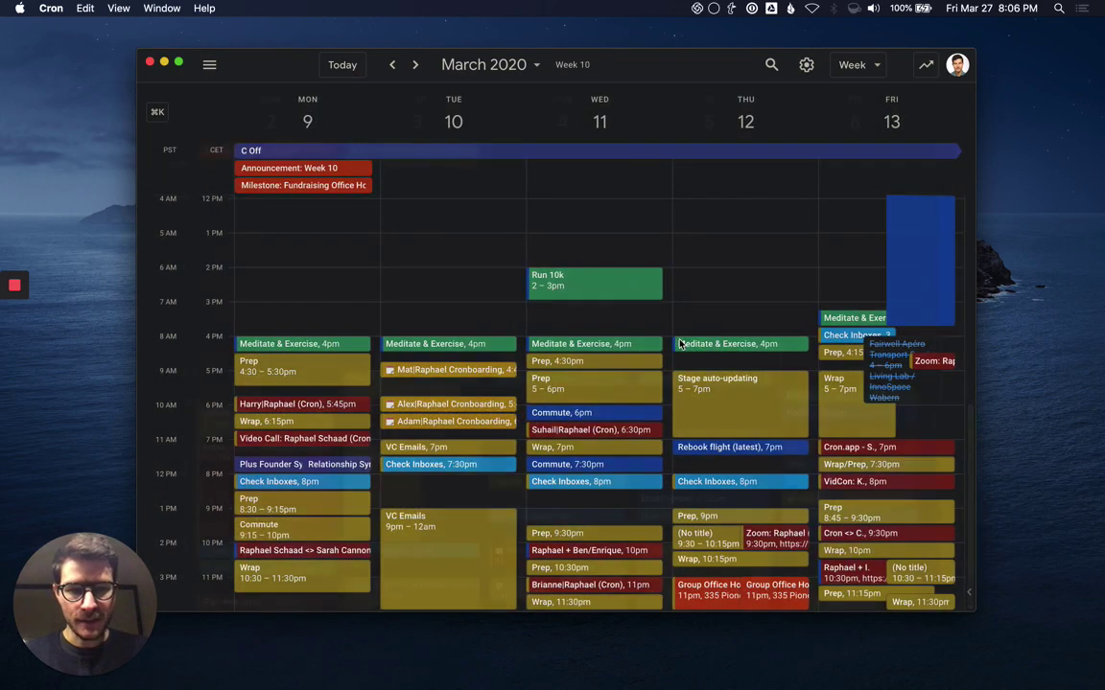
pyautogui.press('k')
pyautogui.press('j')
pyautogui.press('j')
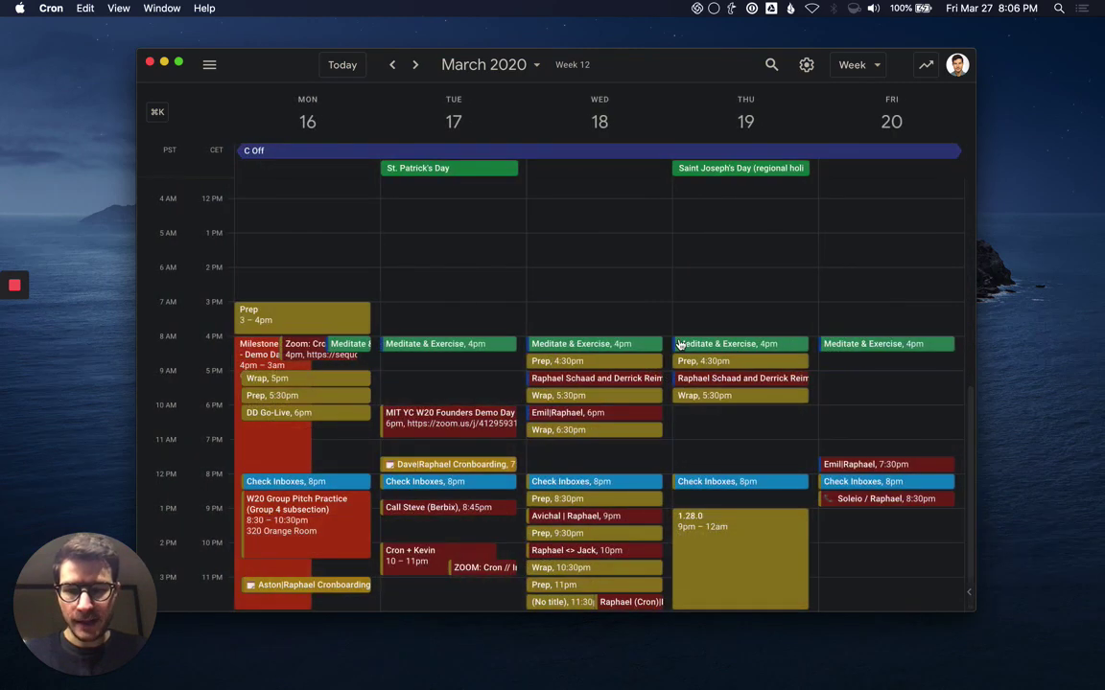
# Switch the calendar through the day and month views and back to the week view.
pyautogui.press('d')
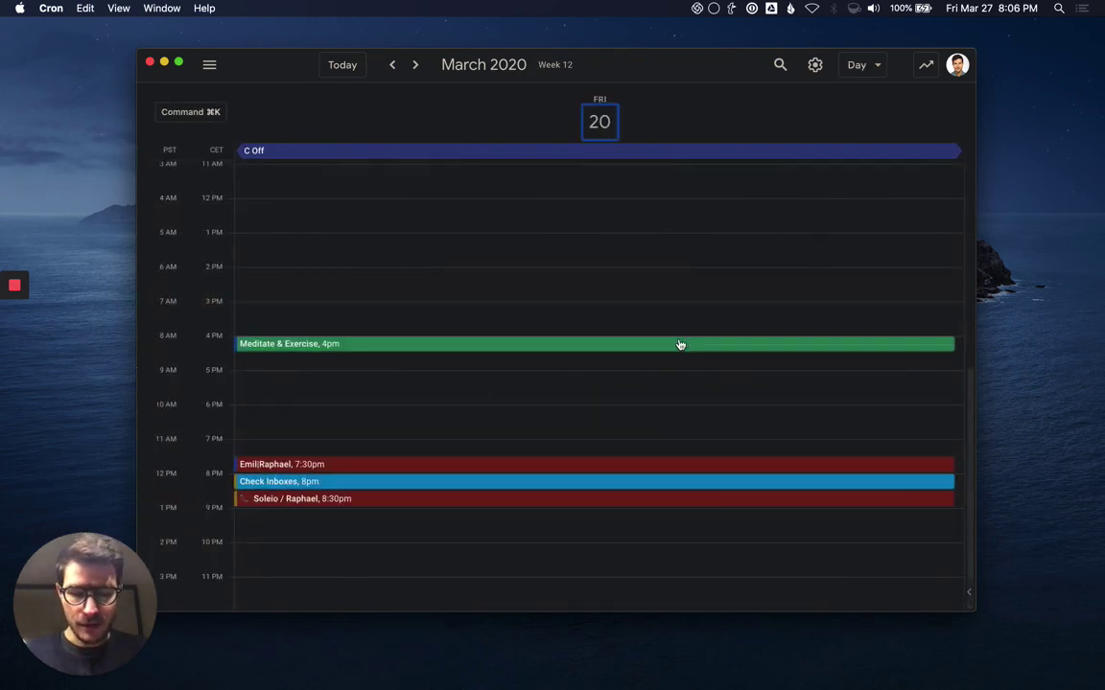
pyautogui.press('m')
pyautogui.press('w')
# Toggle the mini-calendar and calendar-list sidebar, leave it hidden, and return to the current week.
pyautogui.press('`')
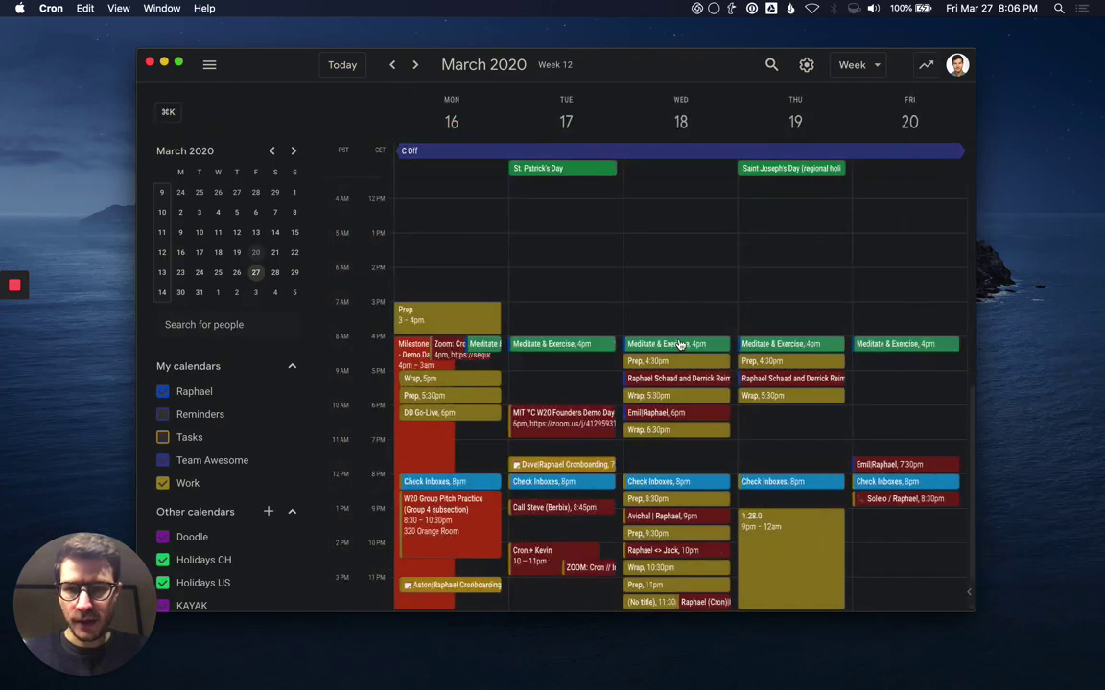
pyautogui.press('`')
pyautogui.press('`')
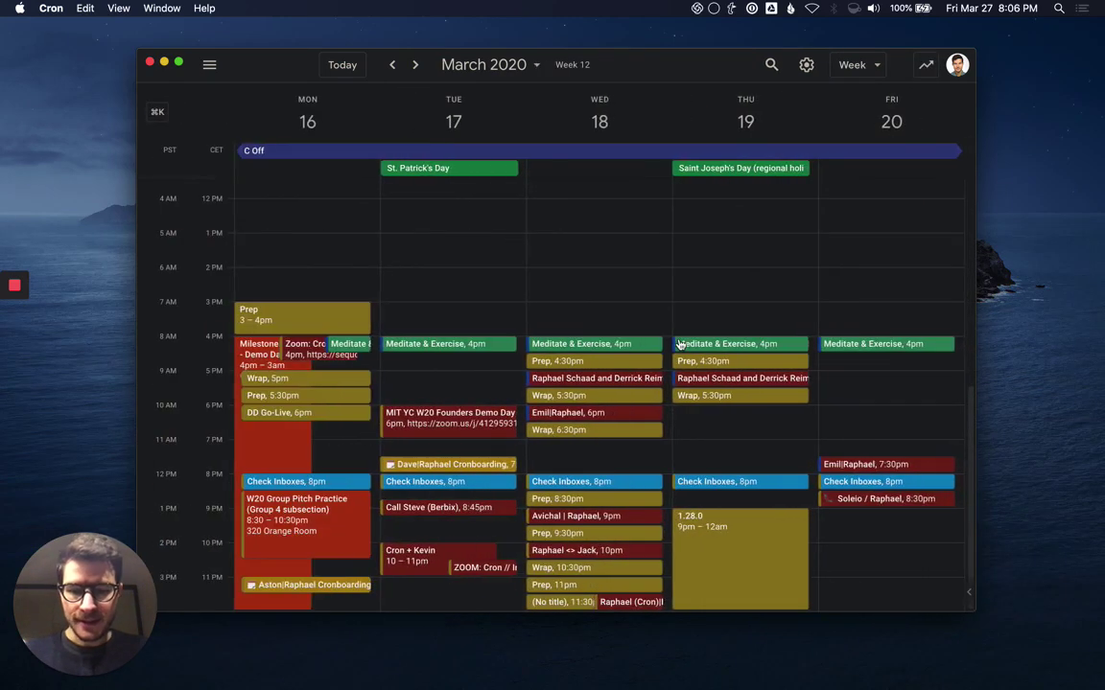
pyautogui.press('t')
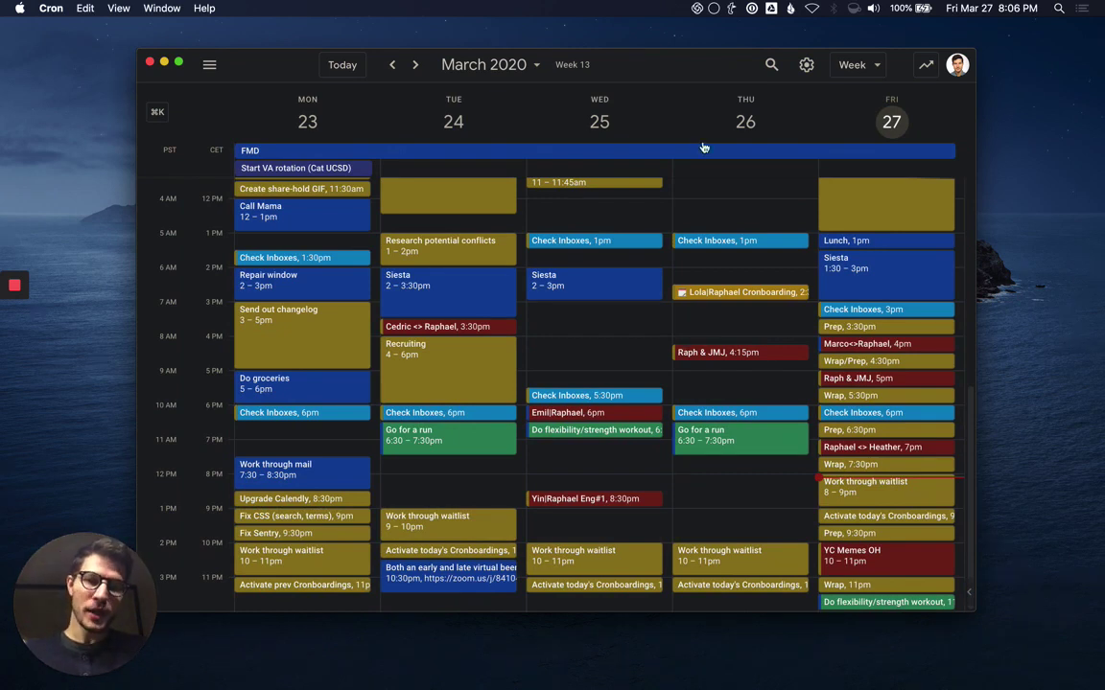
pyautogui.moveTo(695, 82); pyautogui.dragTo(699, 82)
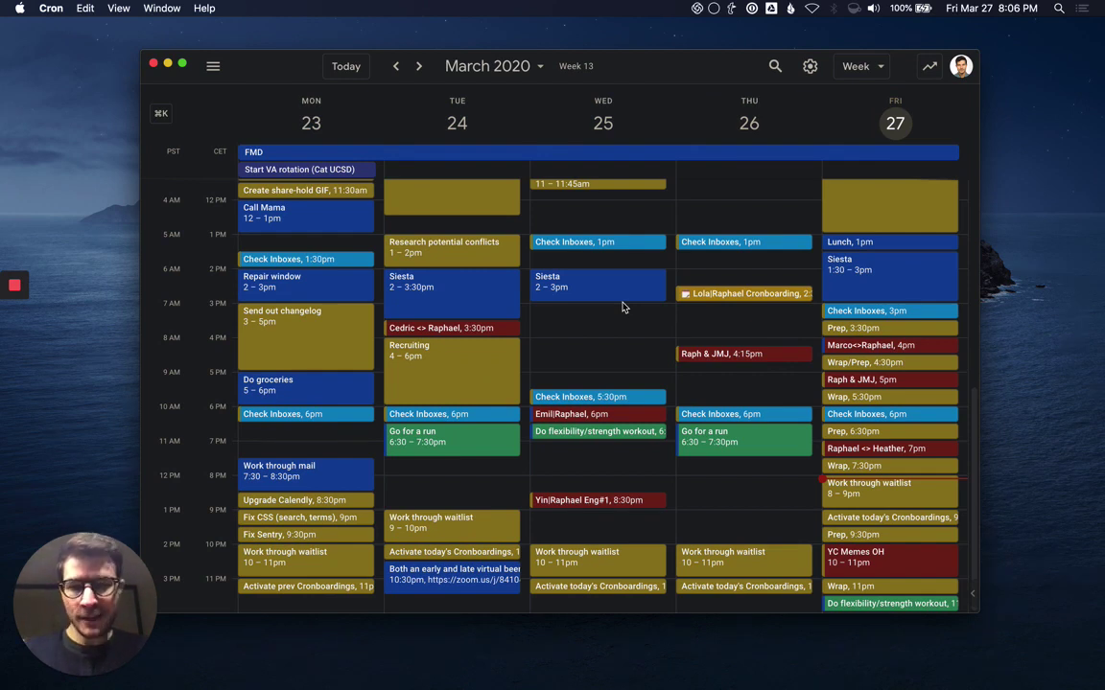
# Start quick-adding an event from the command palette with the text "Q2 planning 8-10pm".
pyautogui.press('super+k')
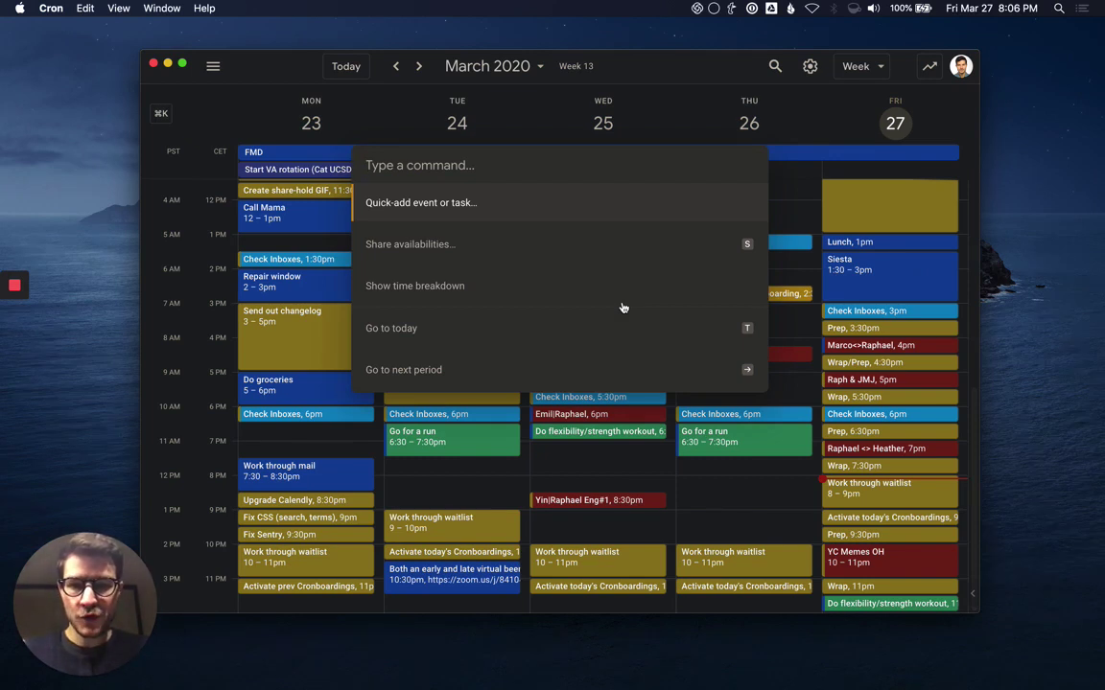
pyautogui.press('Down')
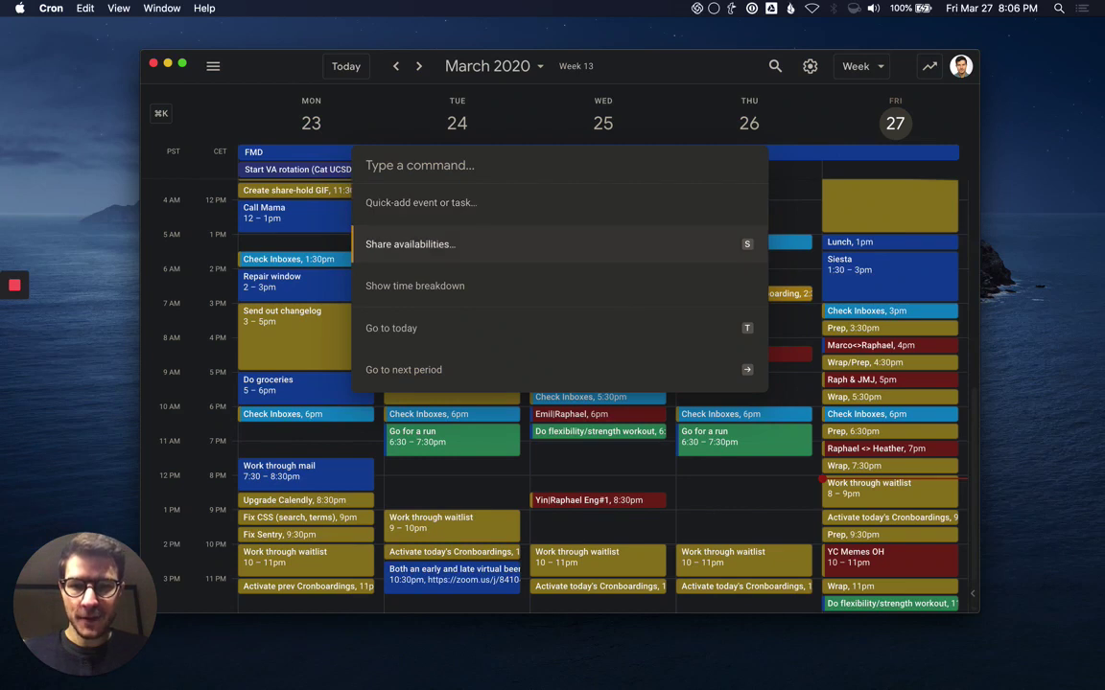
pyautogui.press('Up')
pyautogui.press('Return')
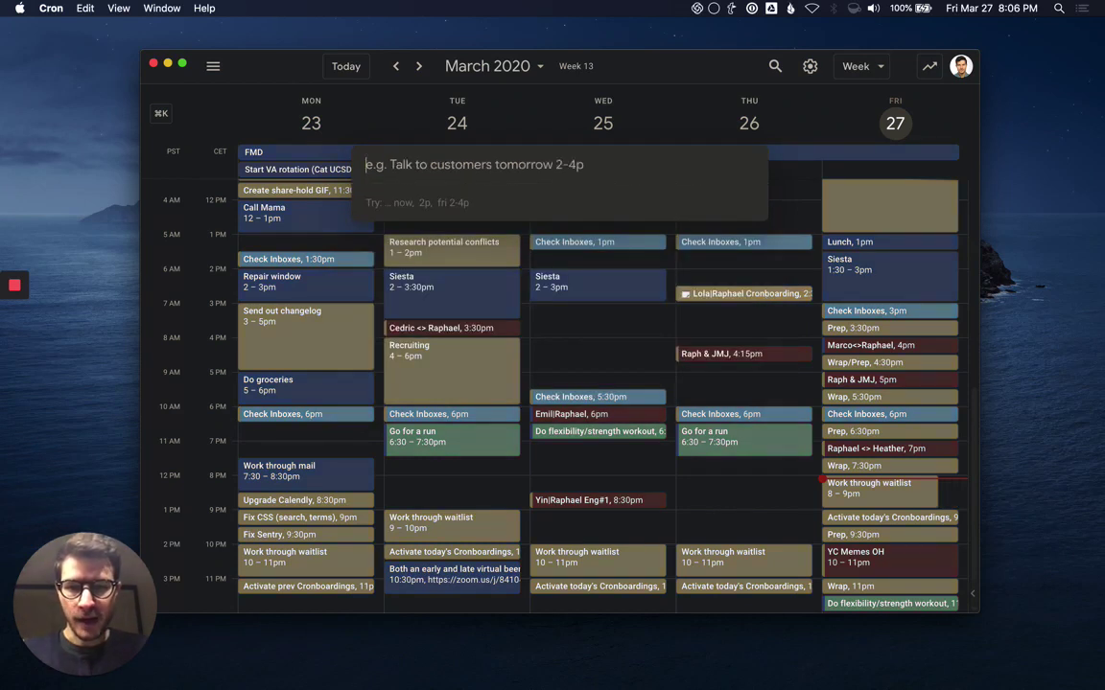
pyautogui.write('Q2 ')
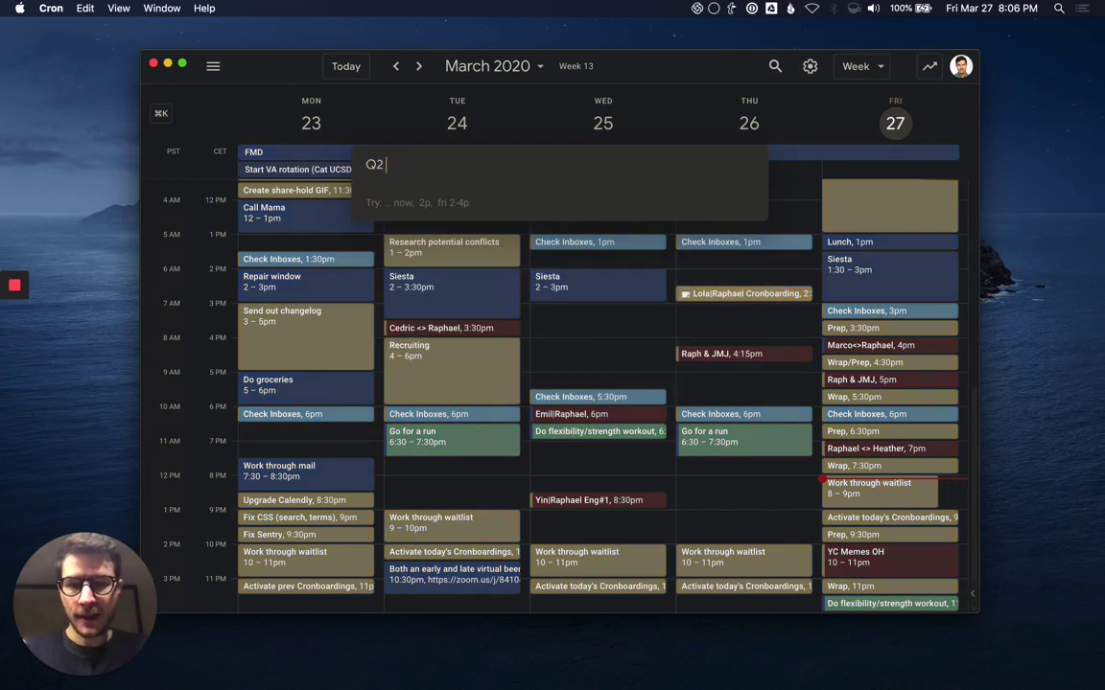
pyautogui.write('planning ')
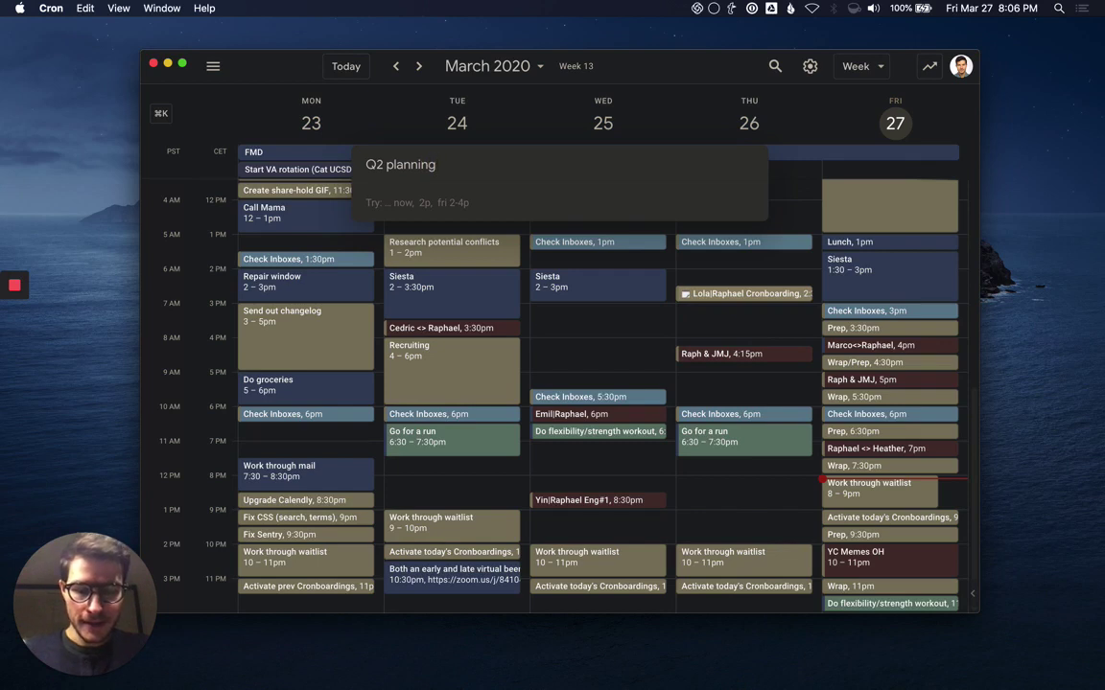
pyautogui.write('8-')
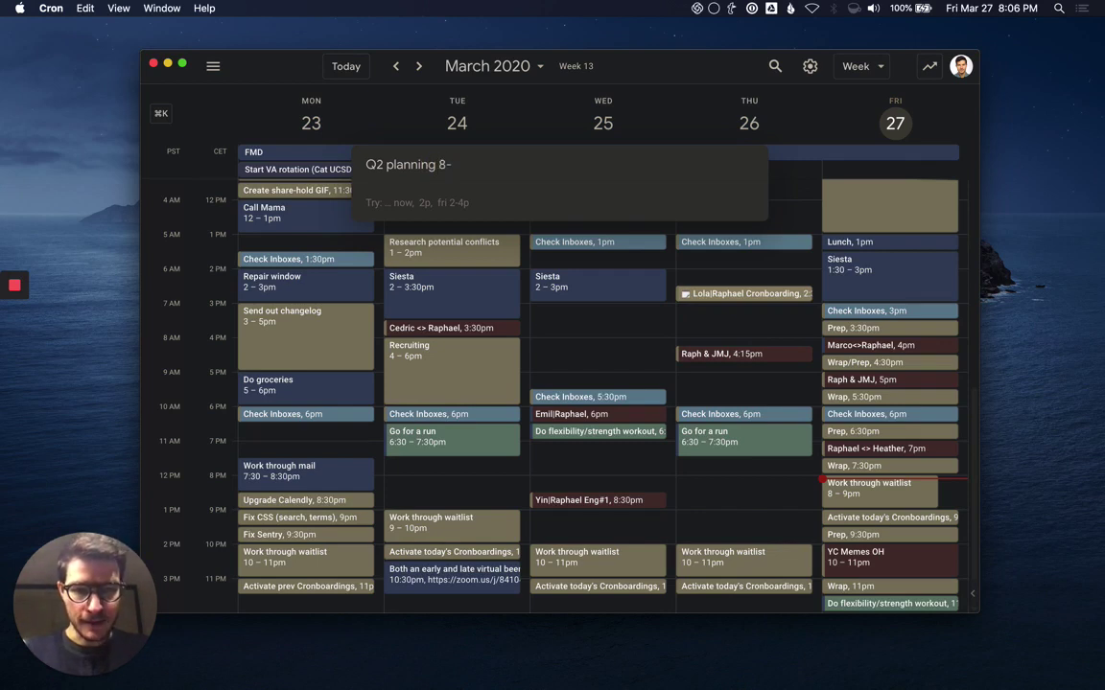
pyautogui.write('9pm')
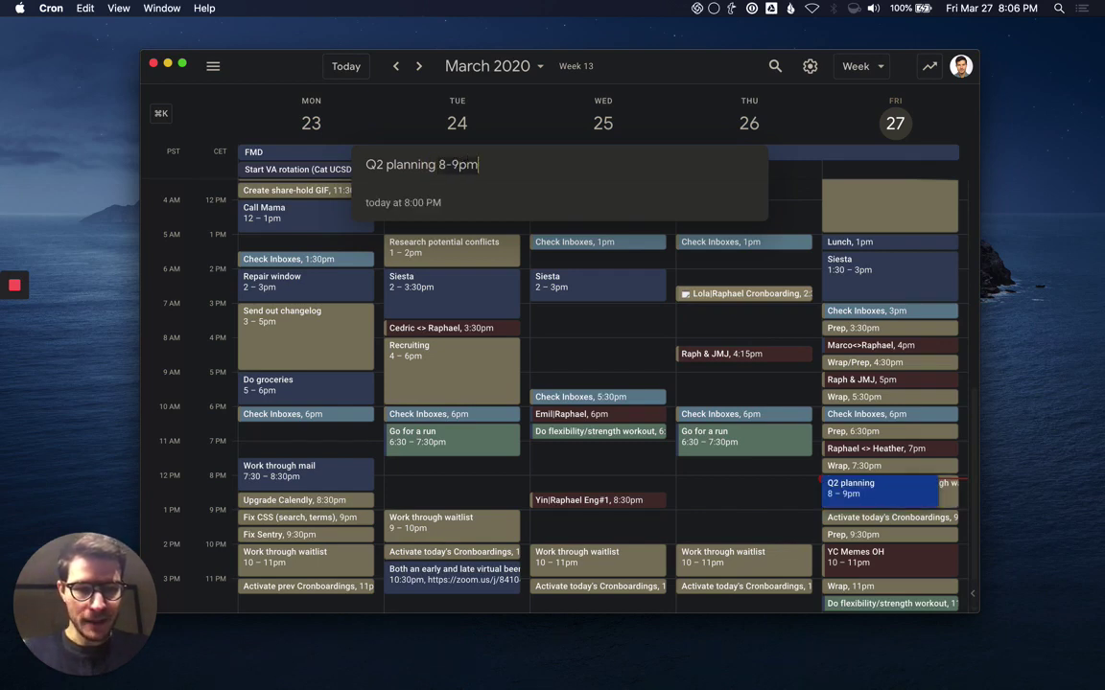
pyautogui.press('BackSpace')
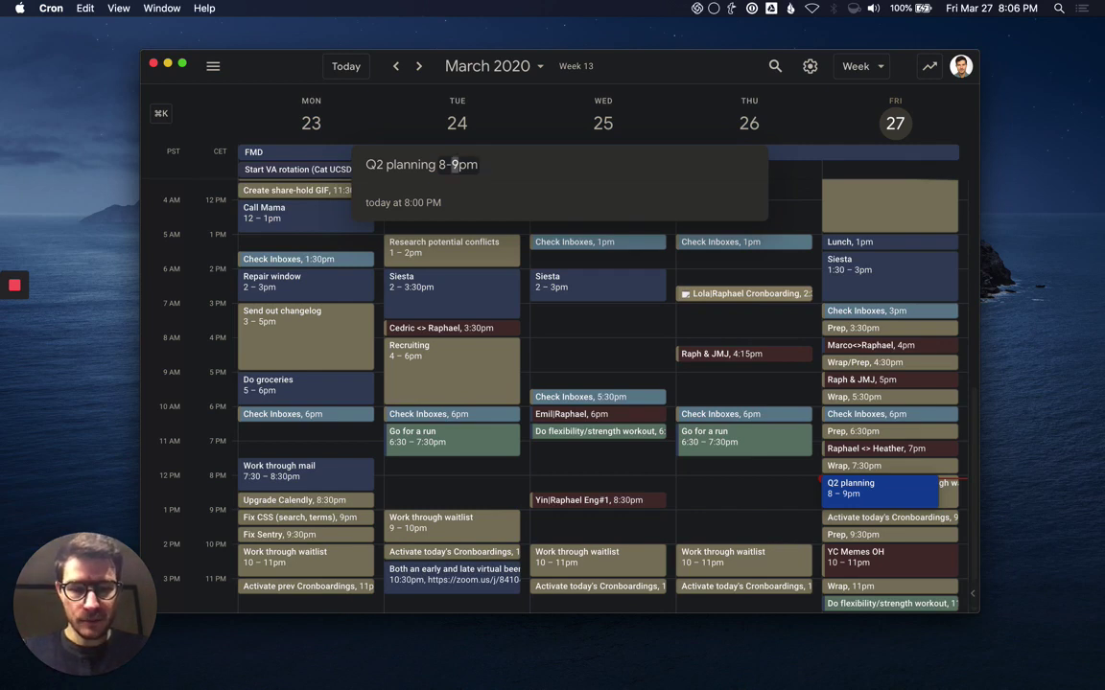
pyautogui.write('10')
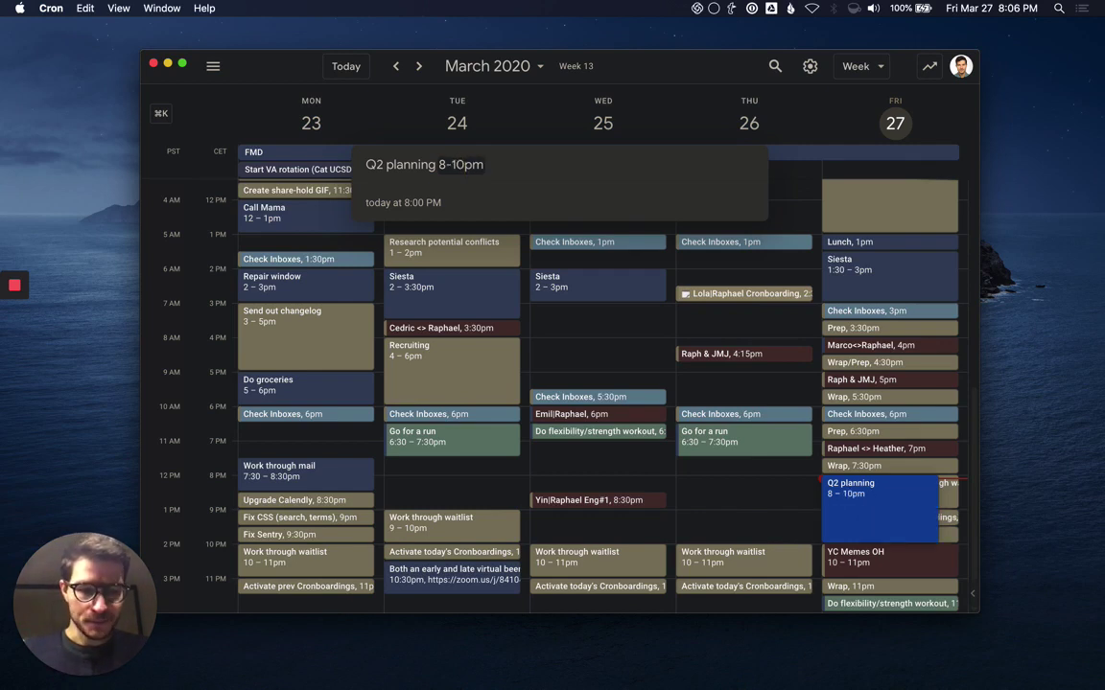
# Add "in 3 days EST" to the quick-add text and save the Q2 planning event.
pyautogui.write(' nex')
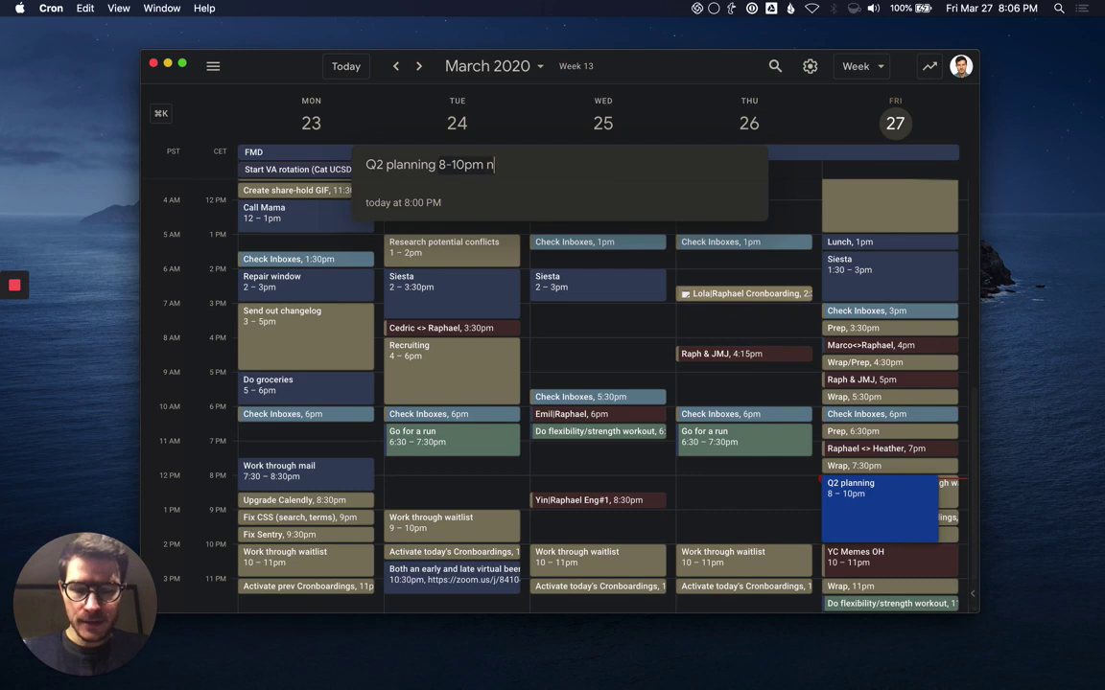
pyautogui.press('BackSpace')
pyautogui.press('BackSpace')
pyautogui.press('BackSpace')
pyautogui.press('BackSpace')
pyautogui.write('in 3 days')
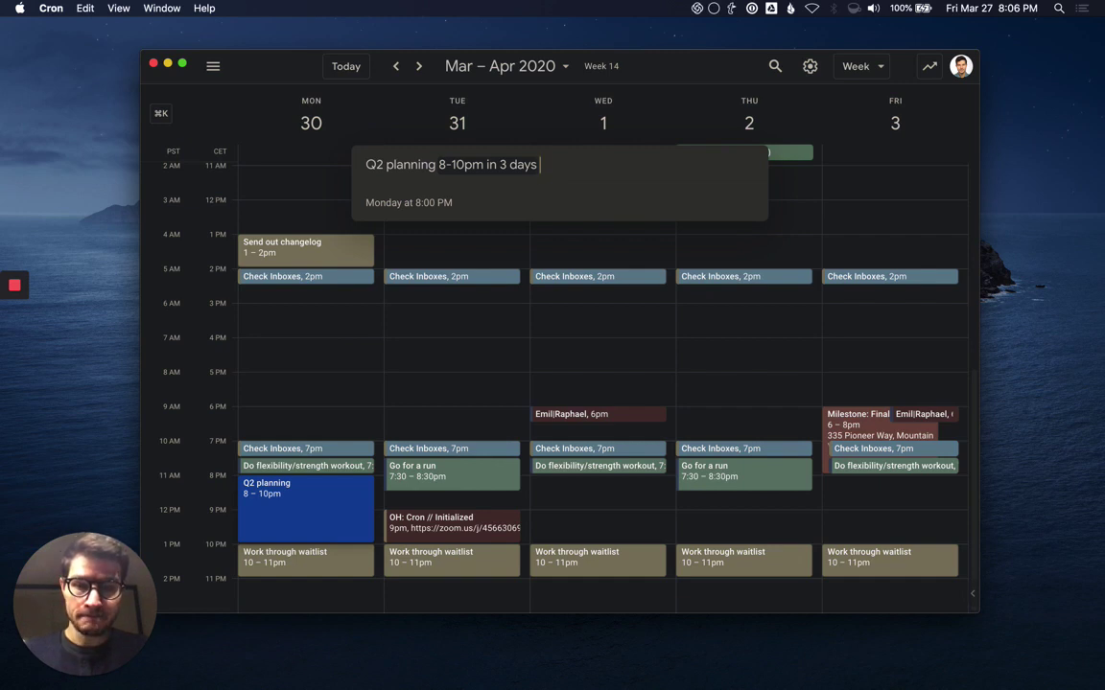
pyautogui.write('EST')
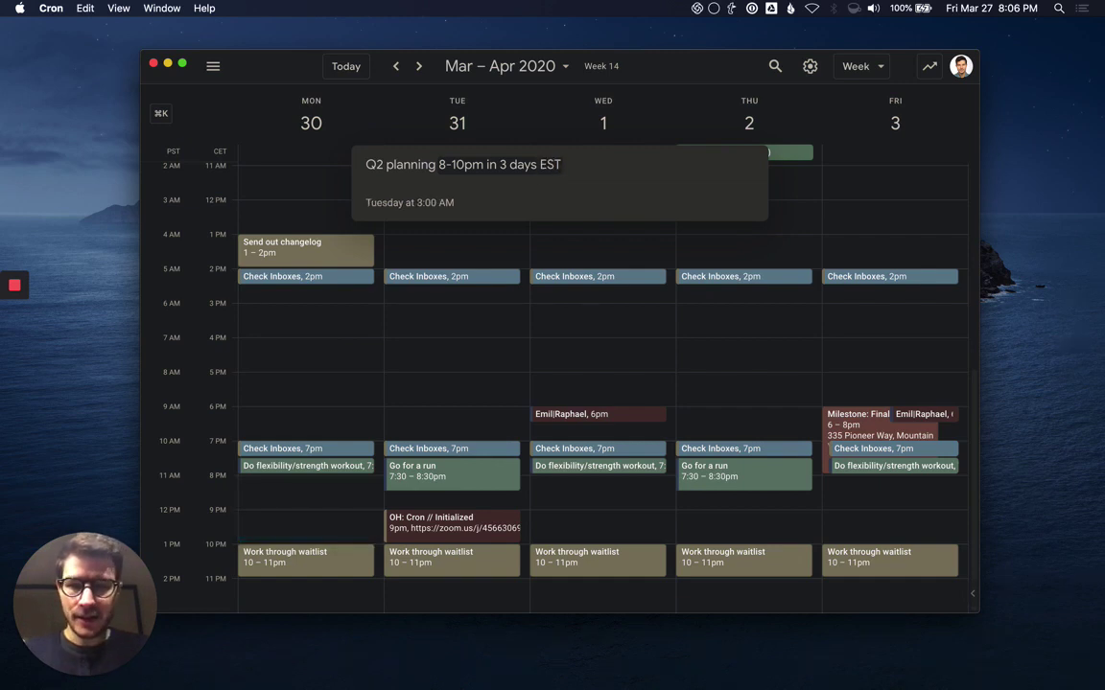
pyautogui.press('Return')
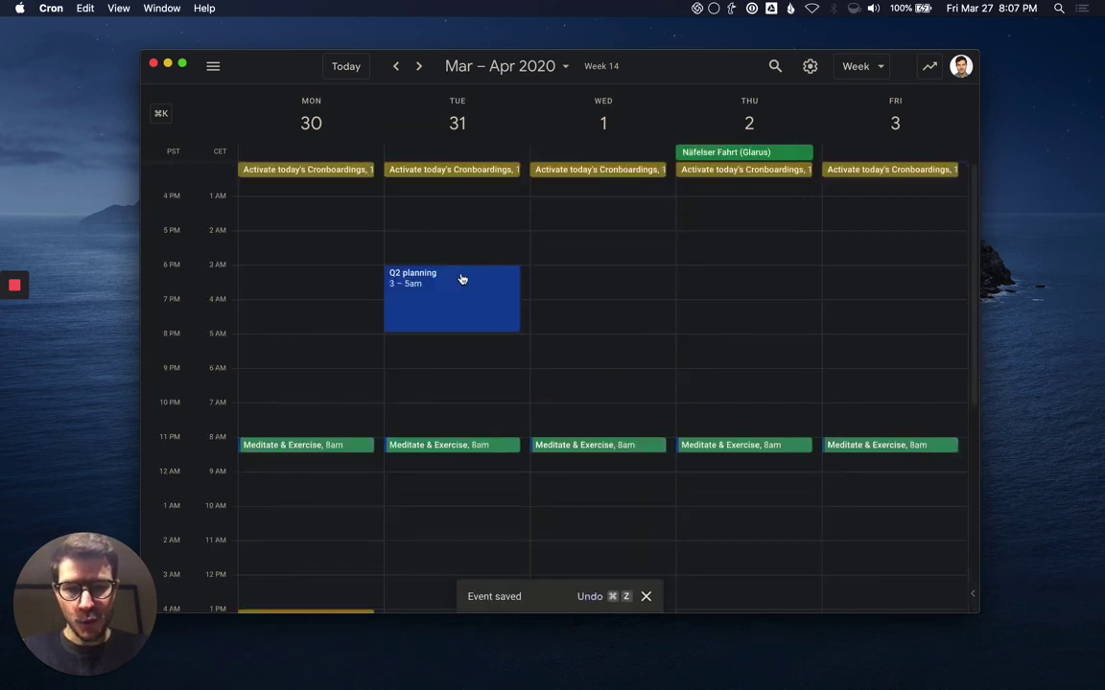
# Undo the creation of the Q2 planning event.
pyautogui.press('super+z')
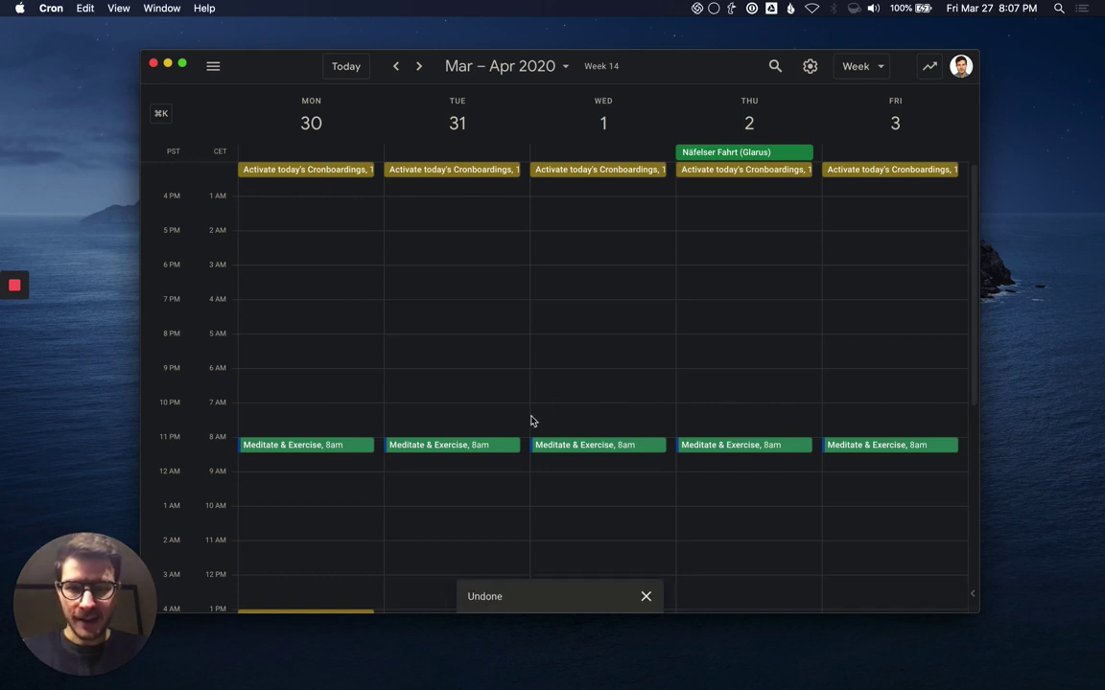
pyautogui.press('super+k')
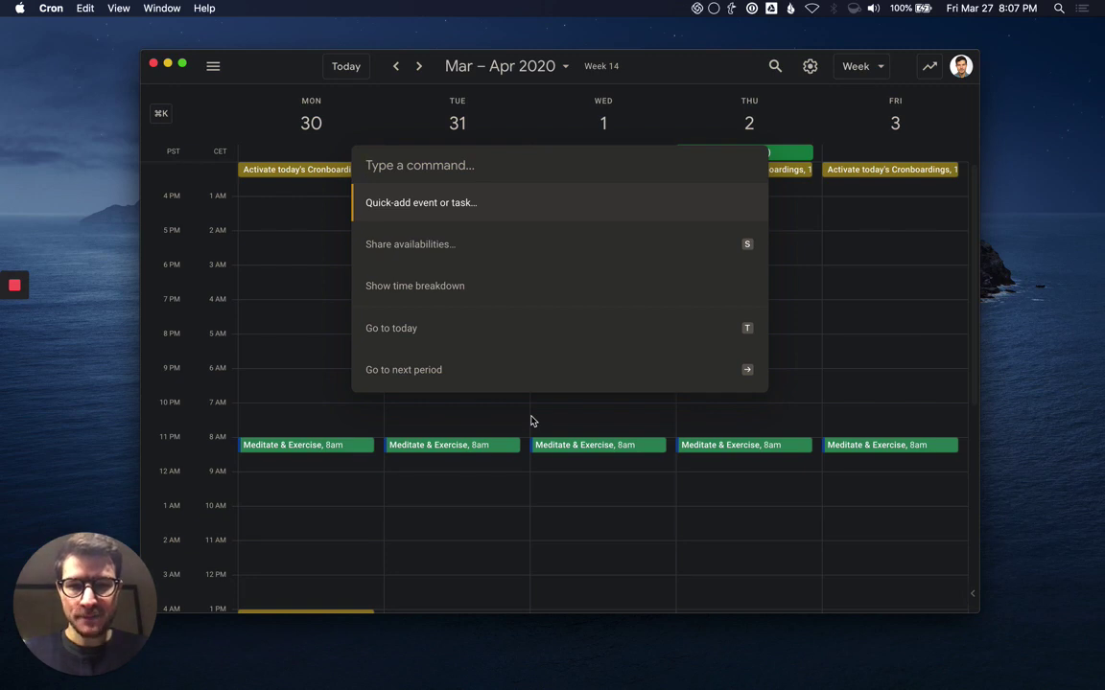
pyautogui.press('Down')
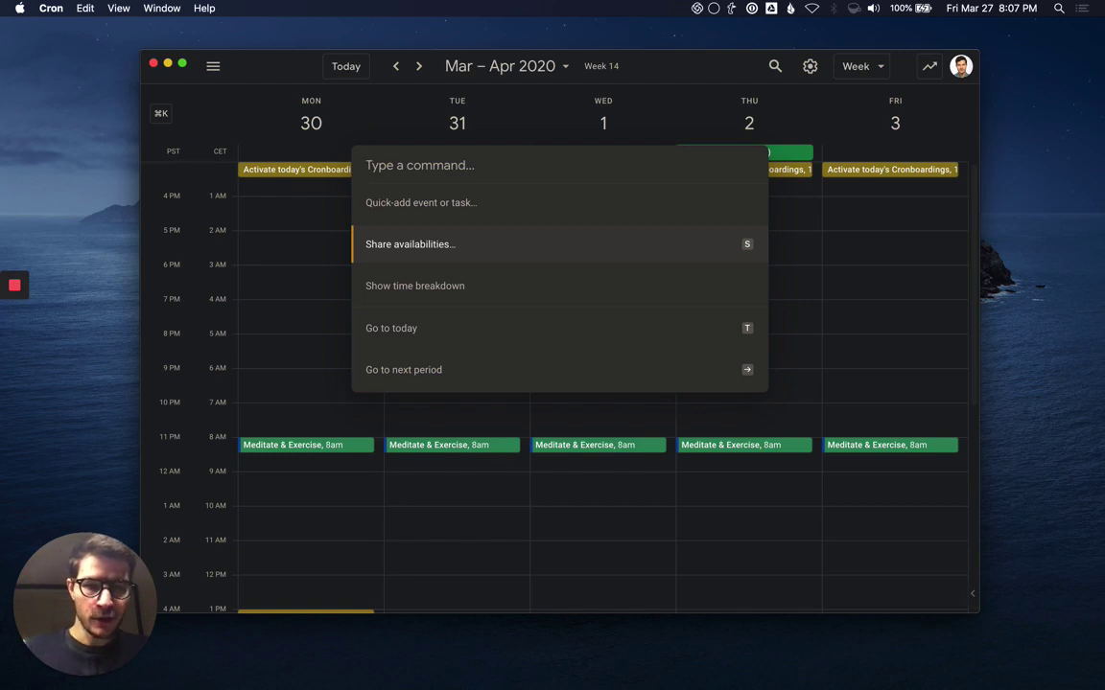
pyautogui.press('Escape')
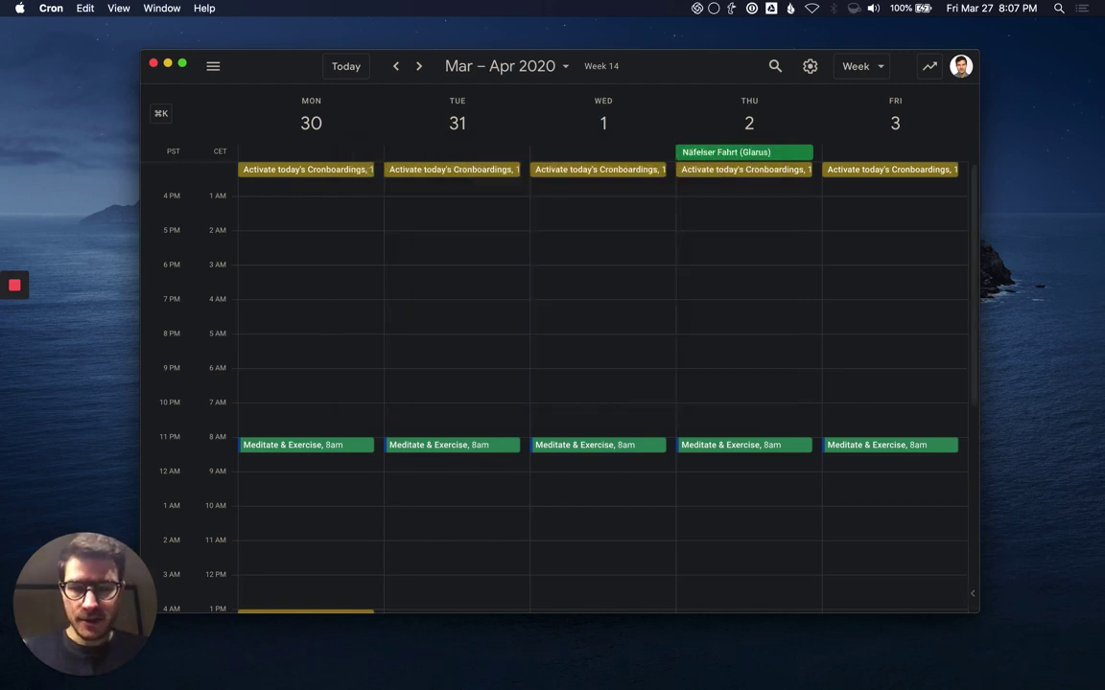
# Start sharing availabilities in the current week and mark Wednesday, March 25, 4–5 PM as an available slot.
pyautogui.press('t')
pyautogui.scroll(-5, 579, 486)
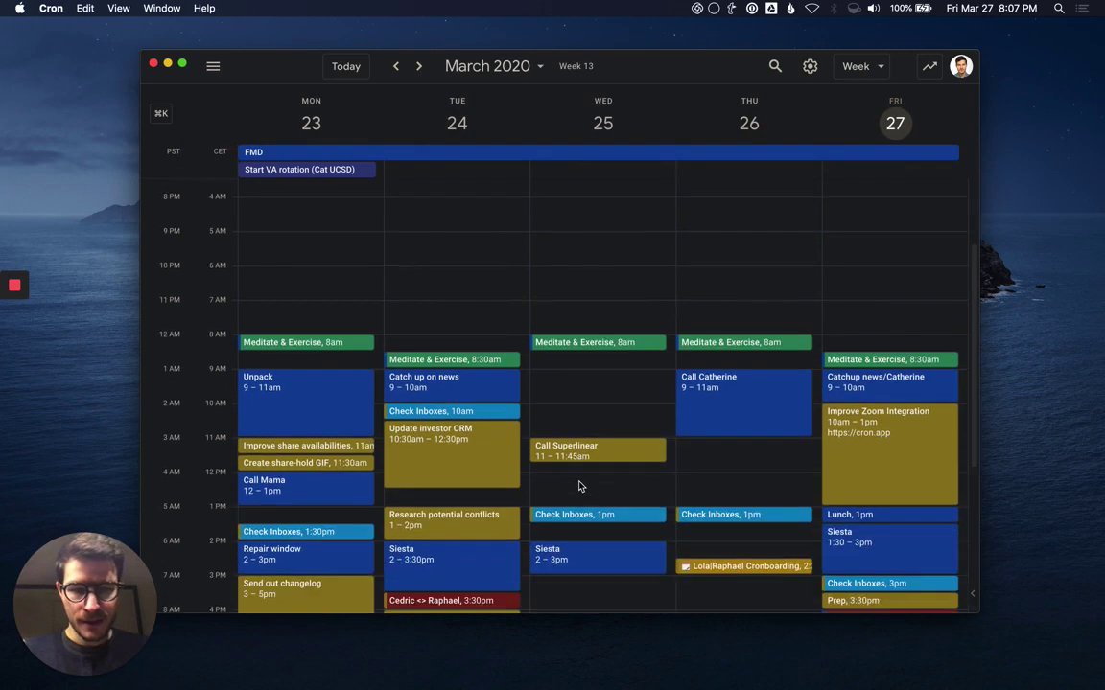
pyautogui.scroll(-5, 579, 486)
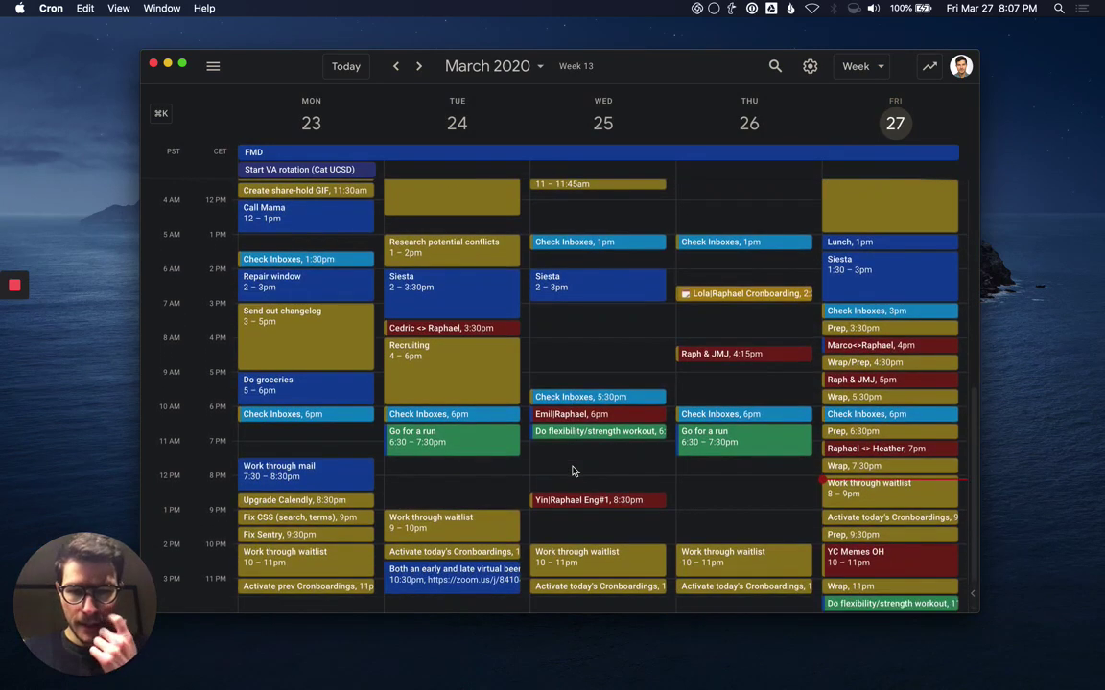
pyautogui.scroll(2, 577, 464)
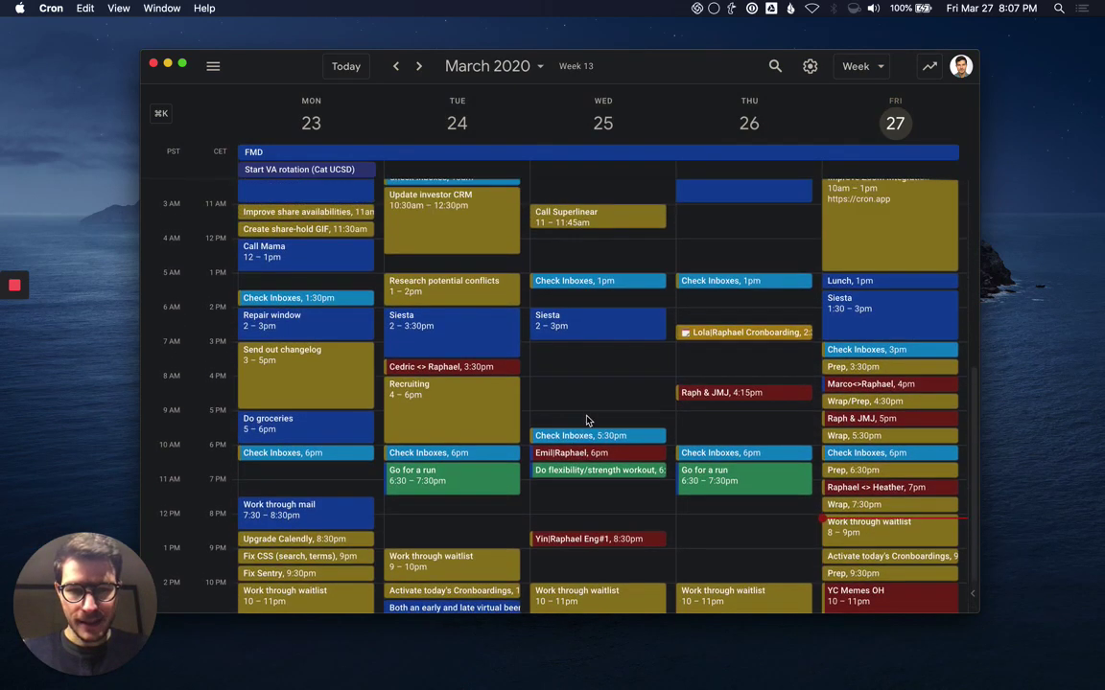
pyautogui.press('s')
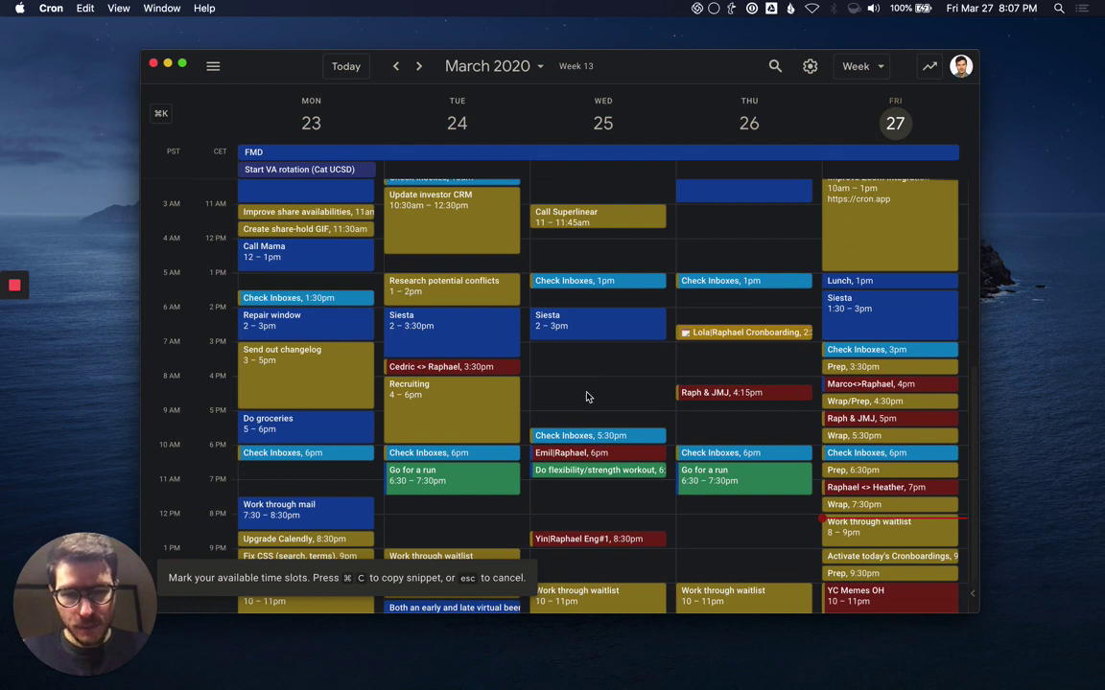
pyautogui.scroll(-1, 604, 384)
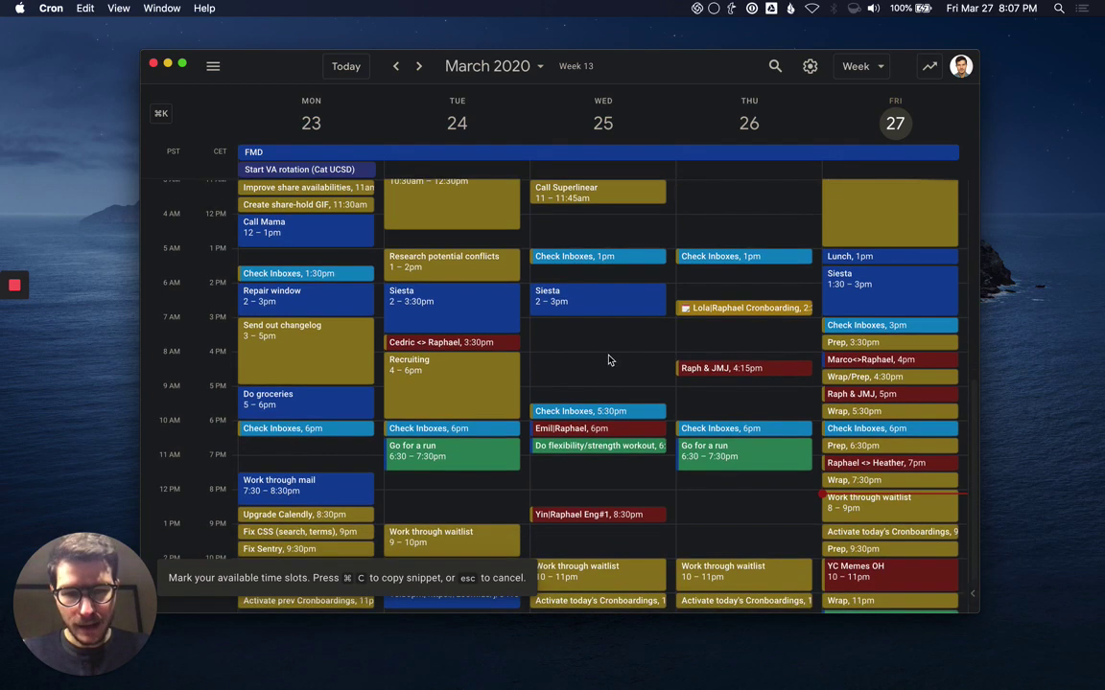
pyautogui.click(608, 370)
pyautogui.moveTo(608, 370)
pyautogui.mouseDown()
pyautogui.moveTo(608, 403)
pyautogui.moveTo(608, 379)
pyautogui.mouseUp()
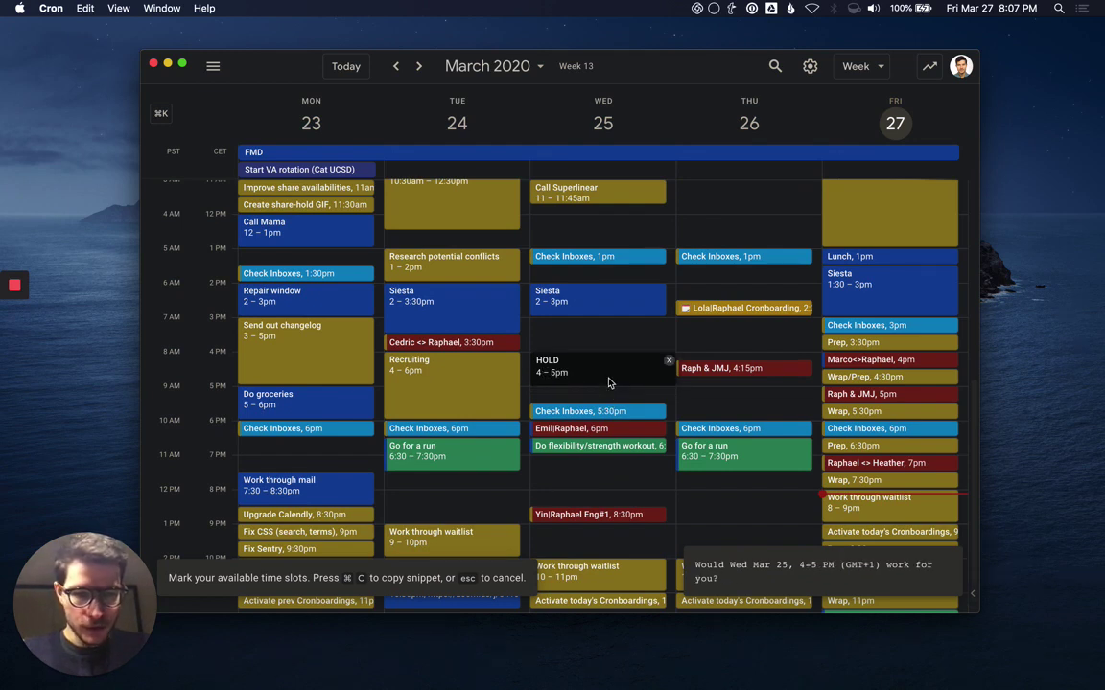
pyautogui.scroll(-1, 557, 389)
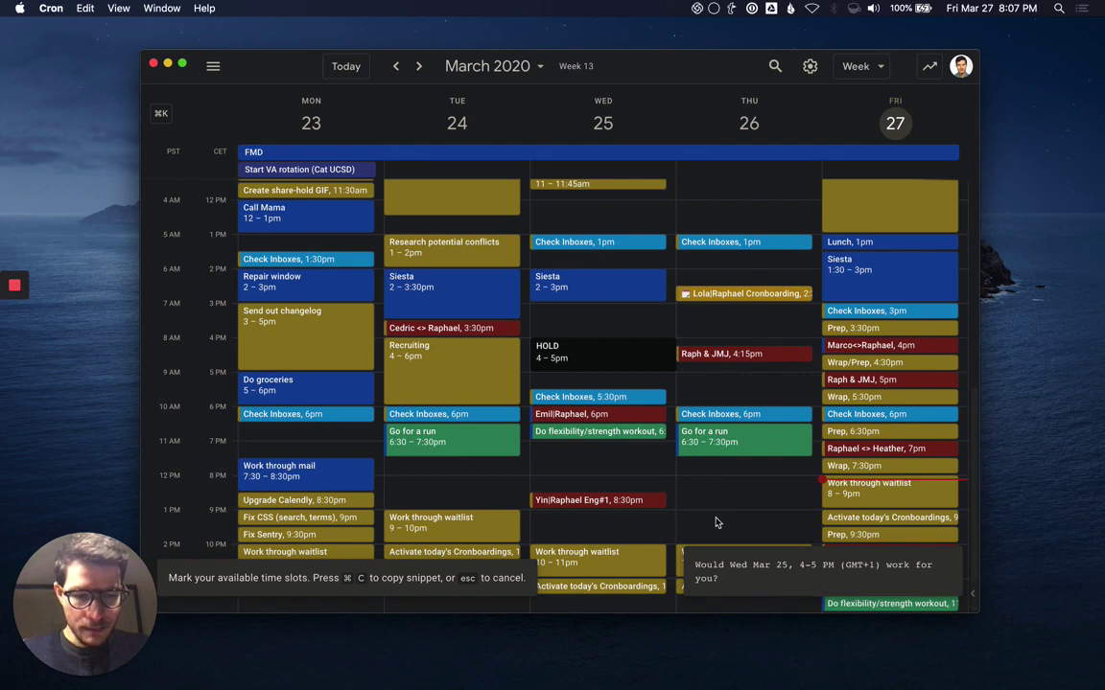
pyautogui.scroll(2, 716, 522)
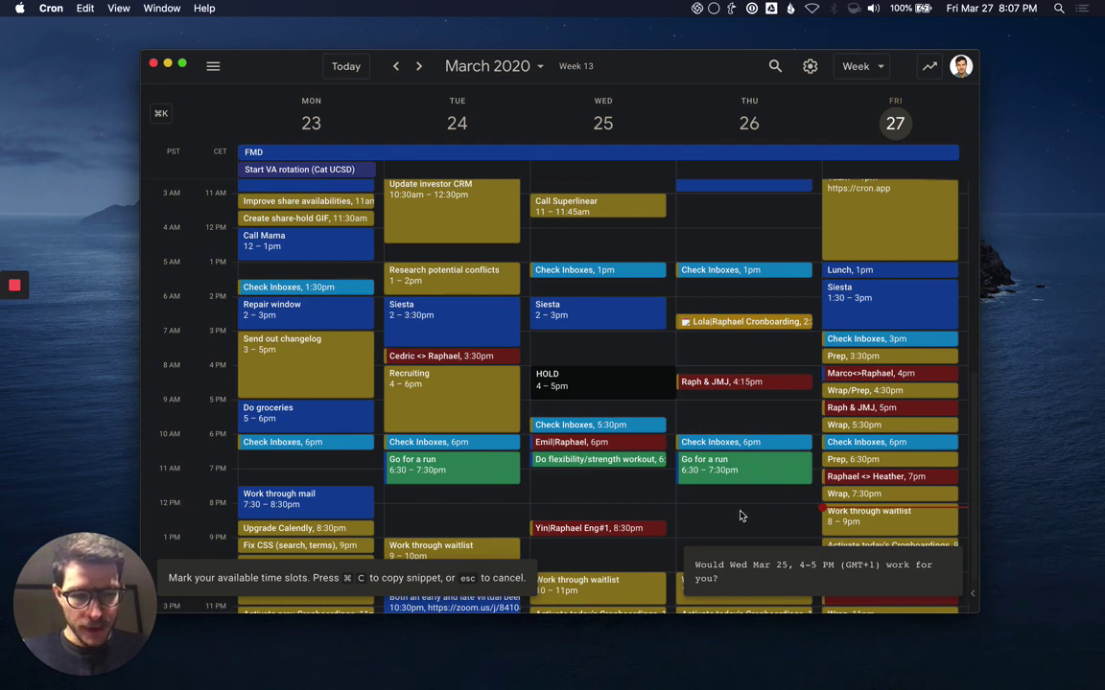
# Mark Thursday 8–10 PM as available, then move that slot to Wednesday, March 25 and shorten it to 7–8 PM.
pyautogui.moveTo(739, 513); pyautogui.dragTo(740, 570)
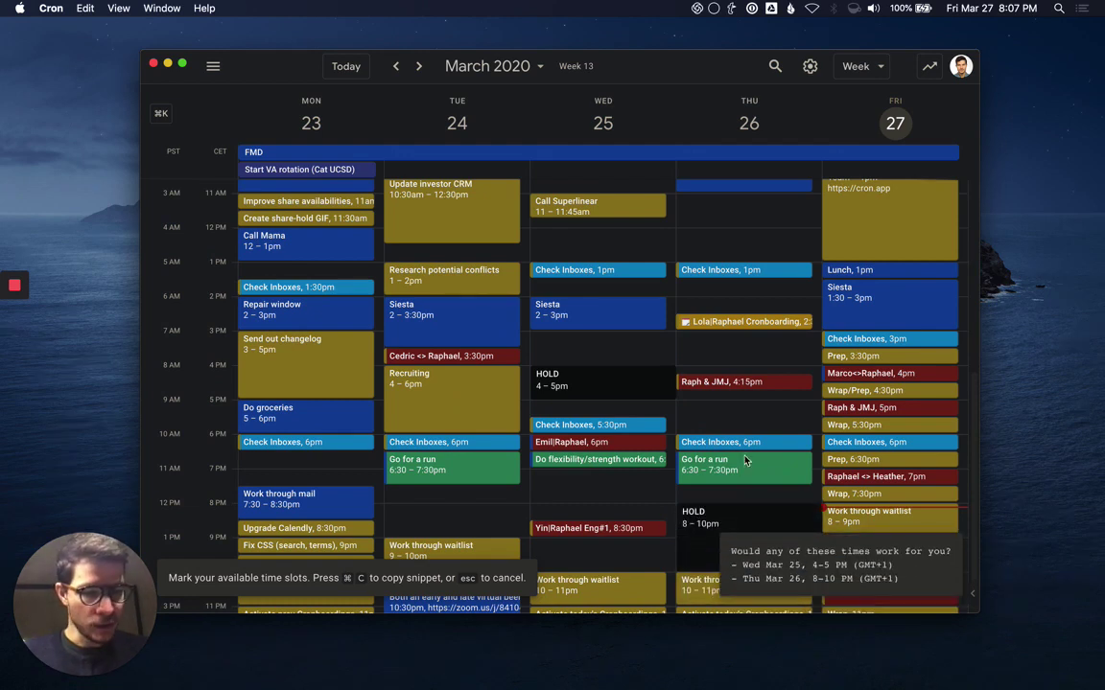
pyautogui.moveTo(734, 516); pyautogui.dragTo(595, 480)
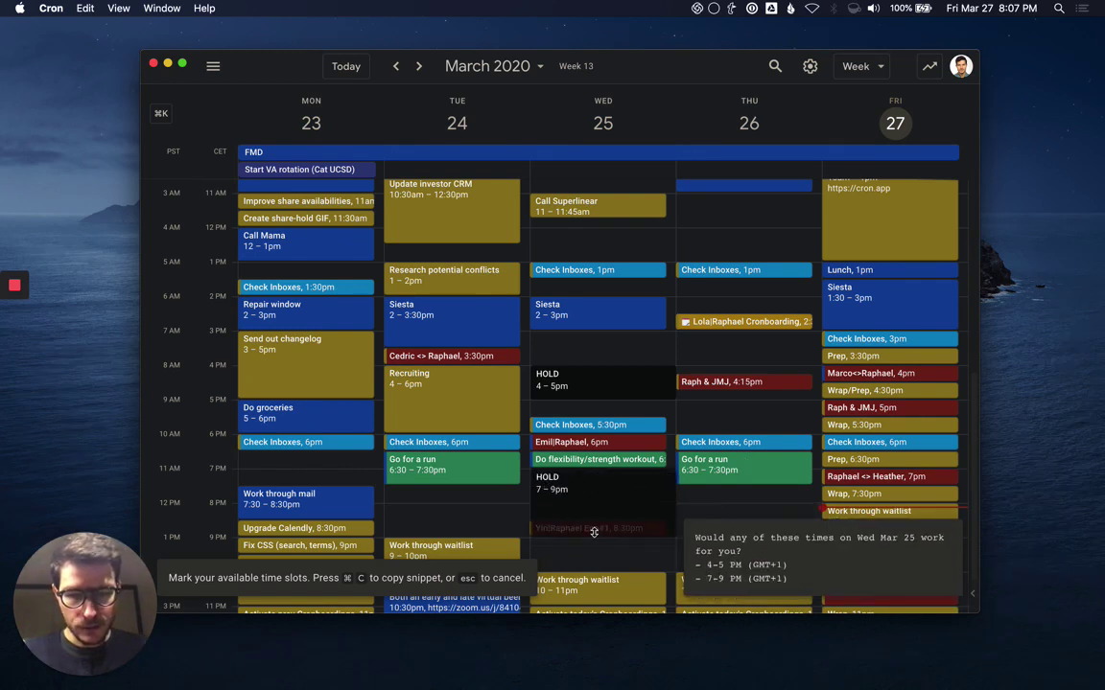
pyautogui.moveTo(594, 529); pyautogui.dragTo(594, 498)
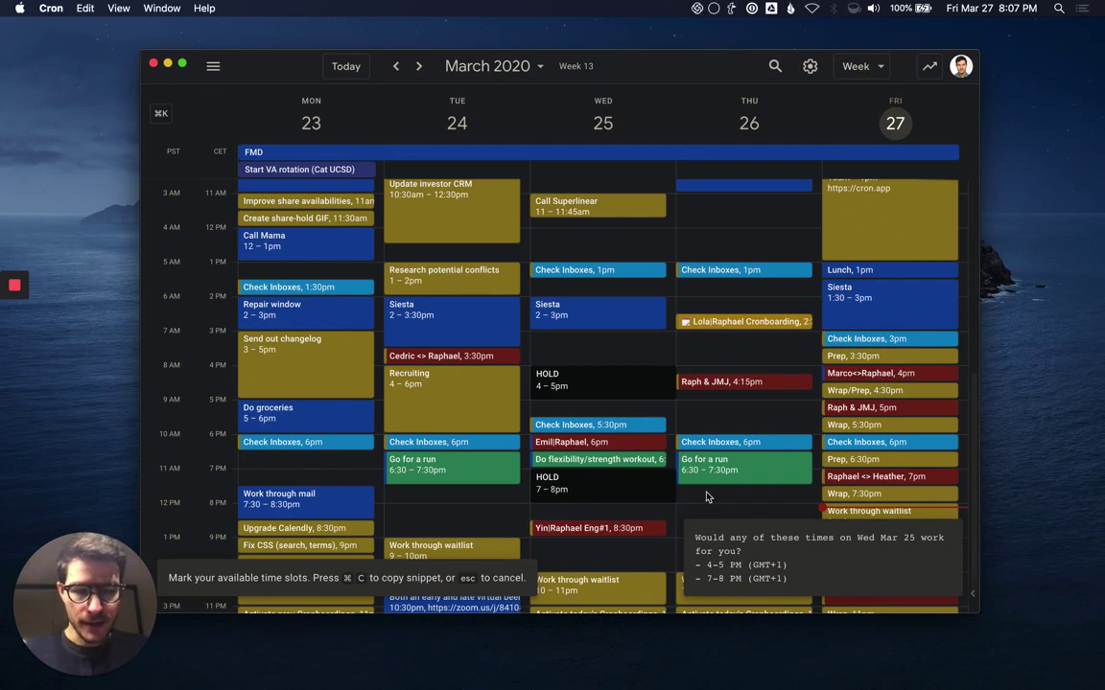
# Mark Thursday, March 26, 5–6 PM as an available slot and copy the availability snippet.
pyautogui.moveTo(734, 404); pyautogui.dragTo(739, 433)
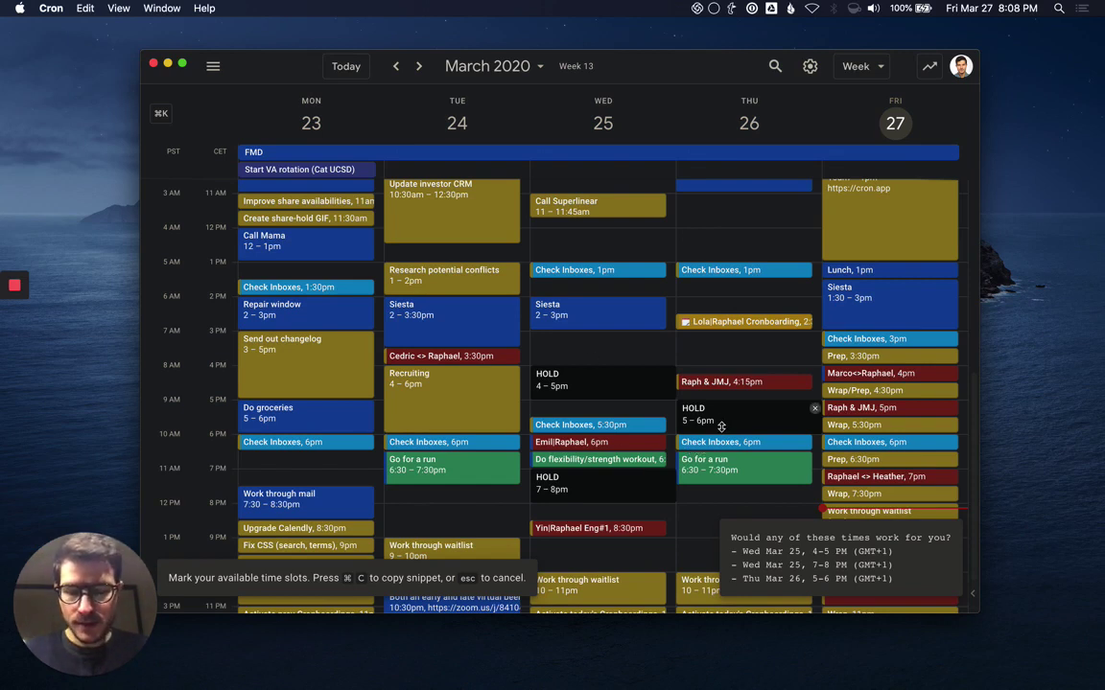
pyautogui.press('super+c')
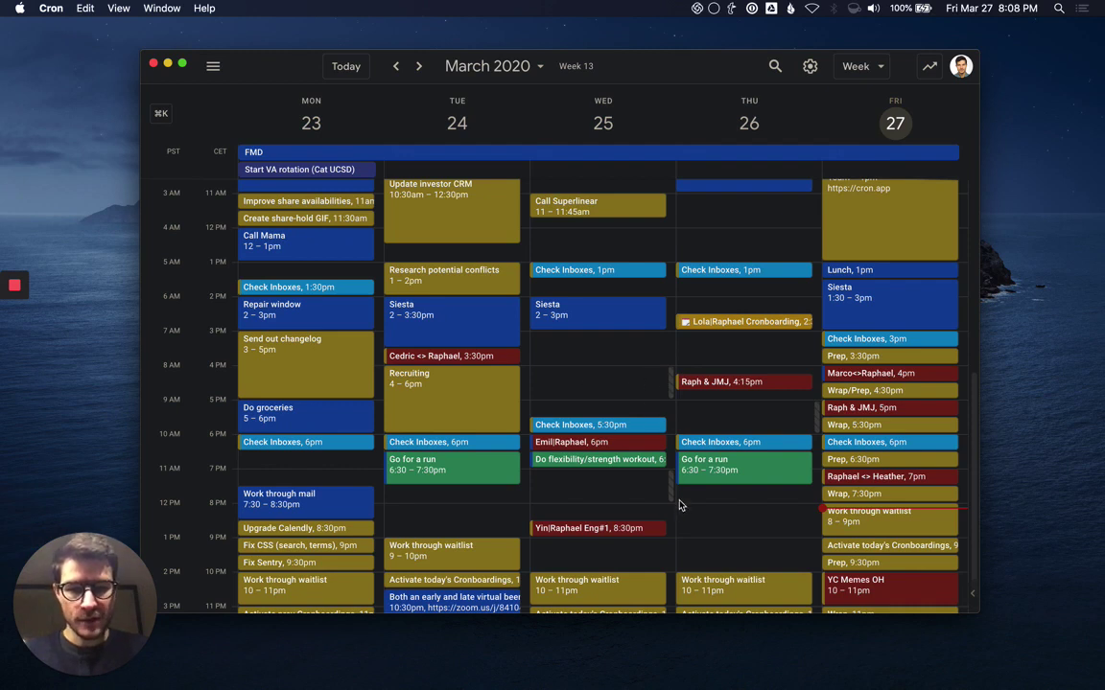
# Switch to Notes, paste the snippet after "Hi there, sounds great!" and add a "Best," sign-off line with the sender's name.
pyautogui.press('super+Tab')
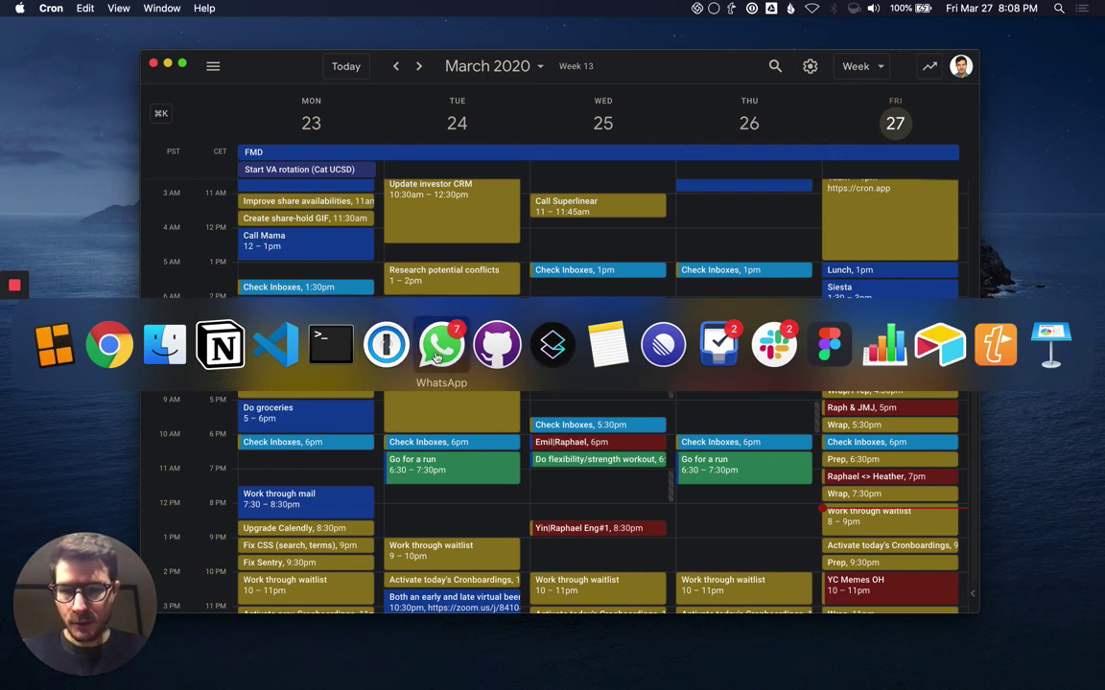
pyautogui.click(617, 356)
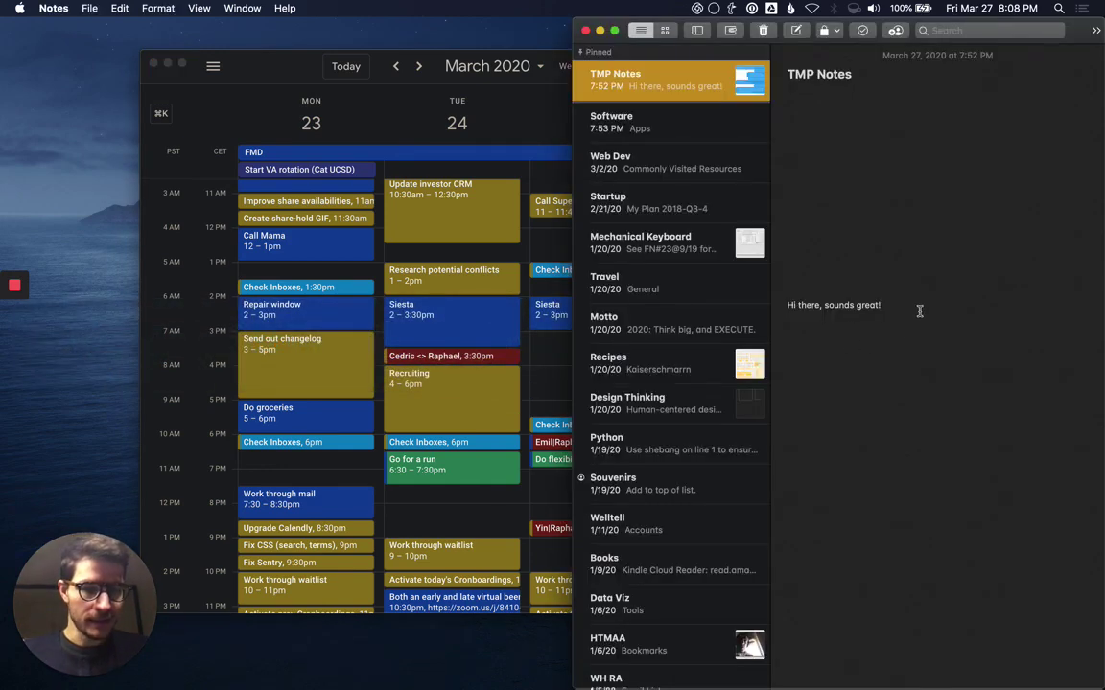
pyautogui.click(880, 316)
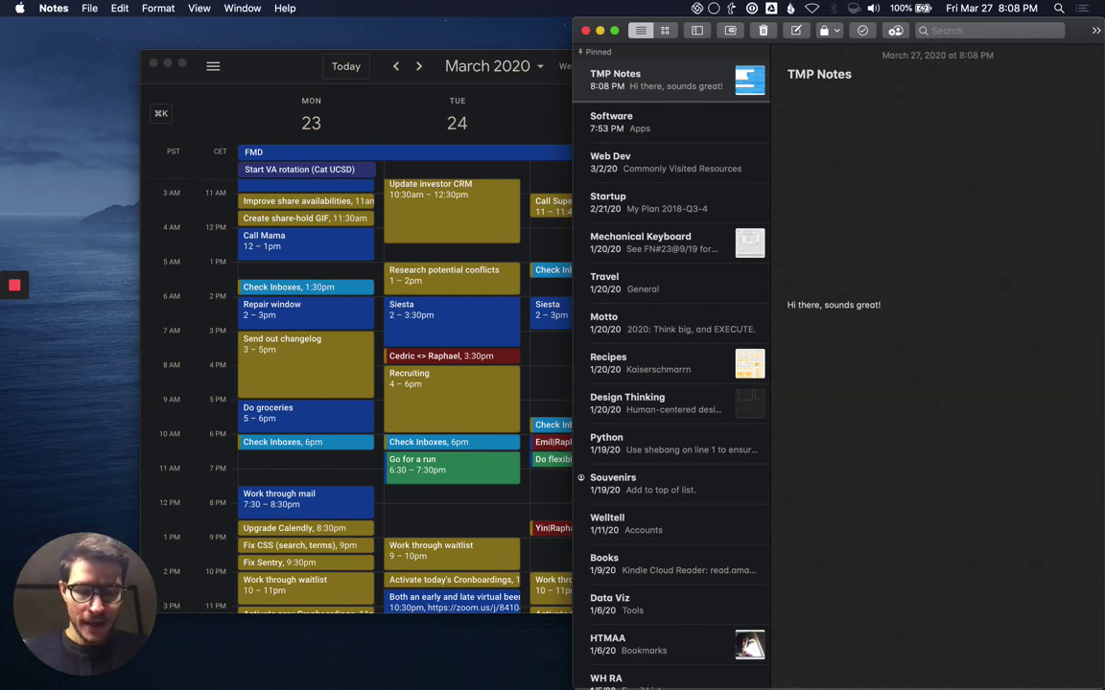
pyautogui.press('super+v')
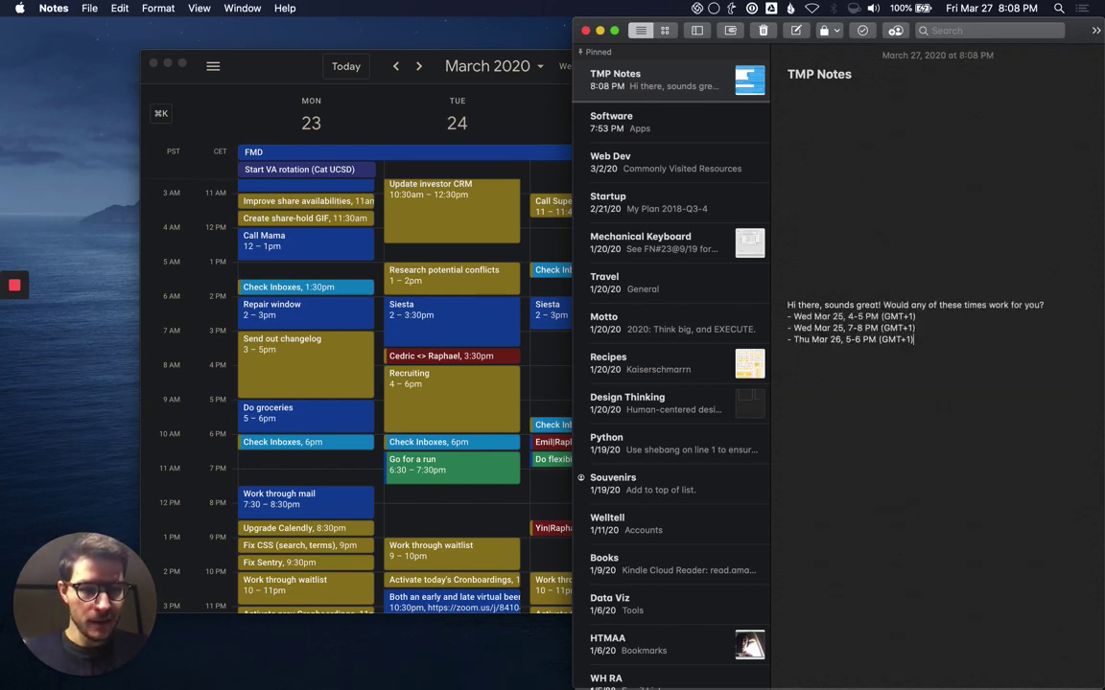
pyautogui.press('Return')
pyautogui.write('Best, Raphael')
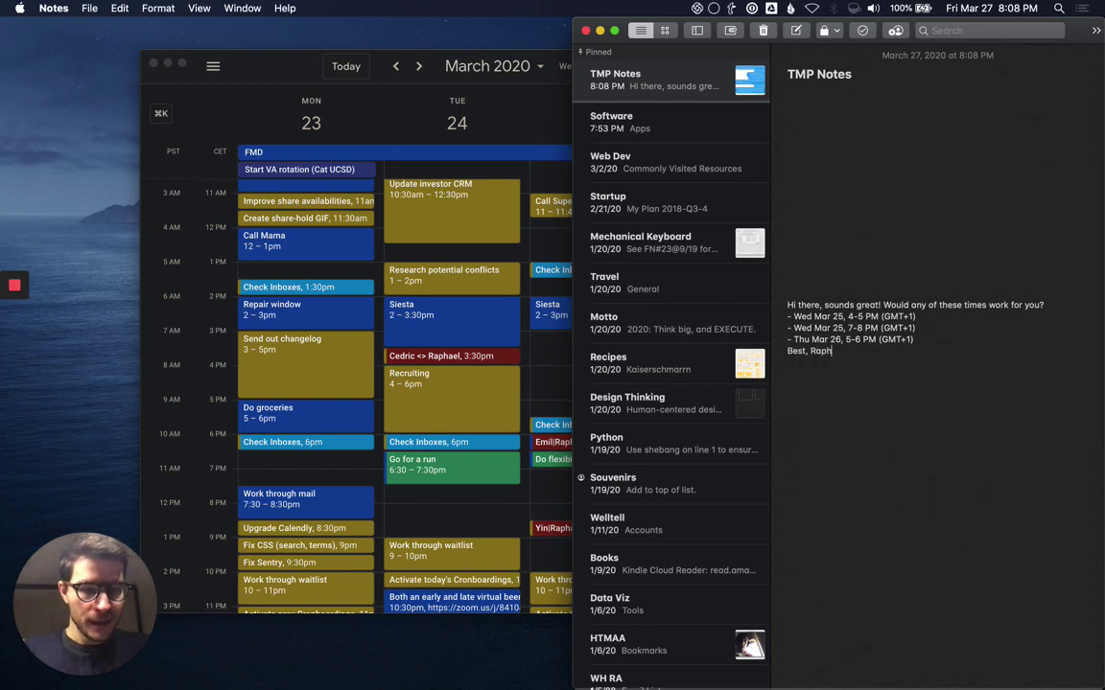
pyautogui.press('super+shift+Left')
pyautogui.hotkey('shift', 'Up')
pyautogui.hotkey('shift', 'Up')
pyautogui.hotkey('shift', 'Up')
pyautogui.hotkey('shift', 'Up')
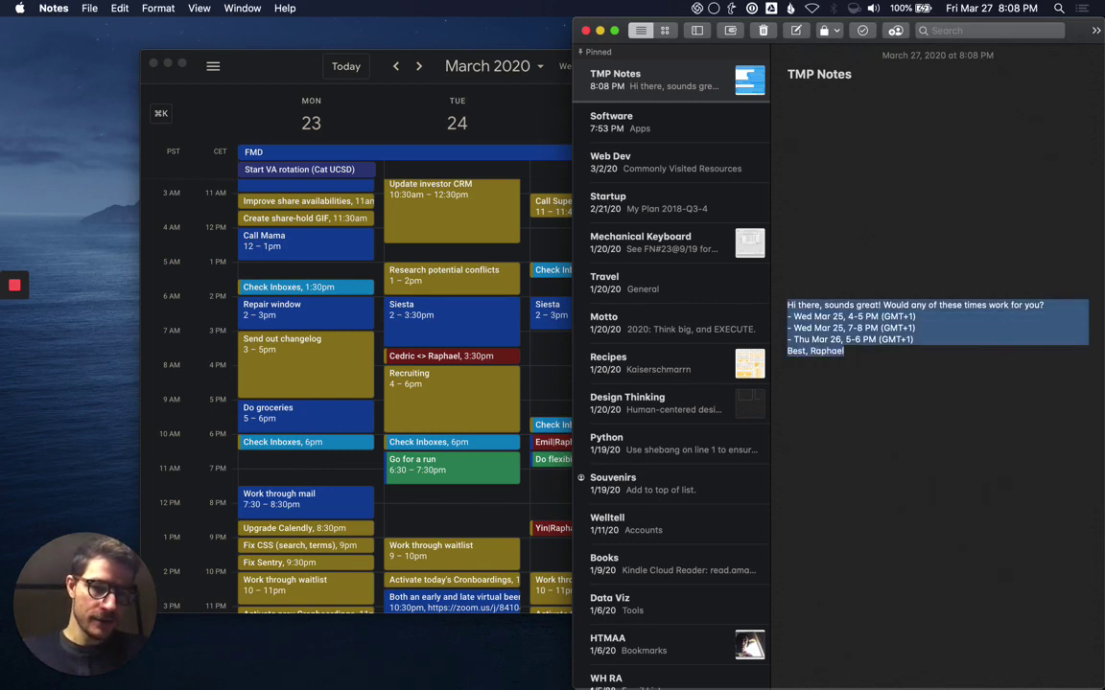
pyautogui.press('Right')
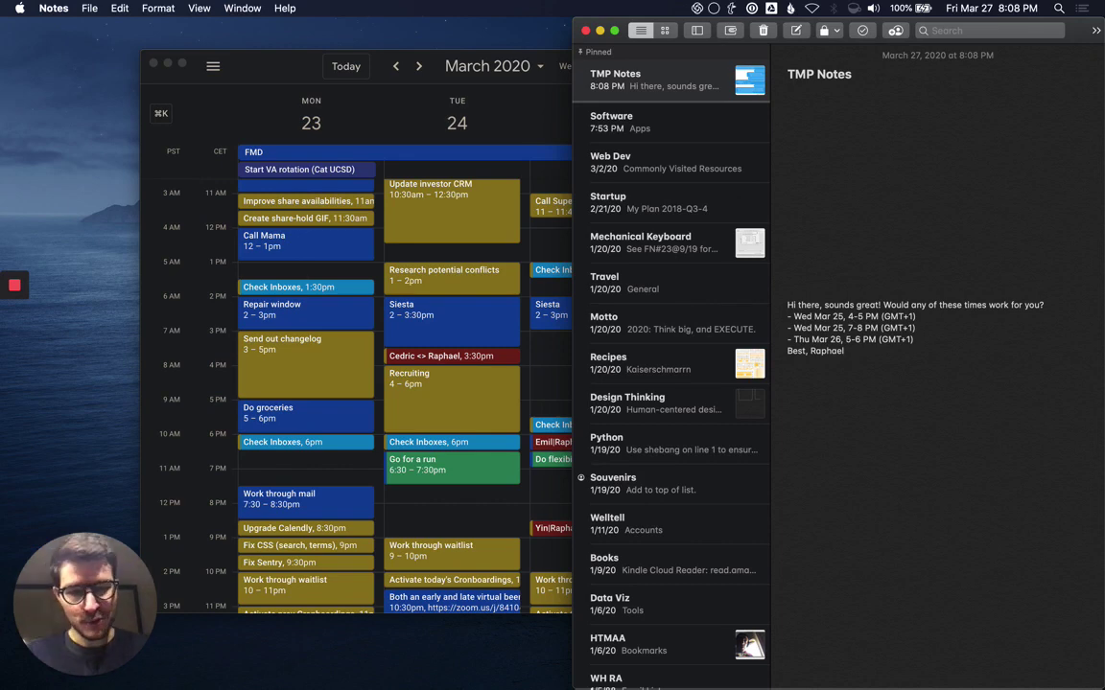
# Switch to Cron, share Wednesday 12–12:45 PM and 1:30–2:15 PM and Thursday 11:30 AM–12:15 PM as available, and copy the snippet.
pyautogui.press('super+Tab')
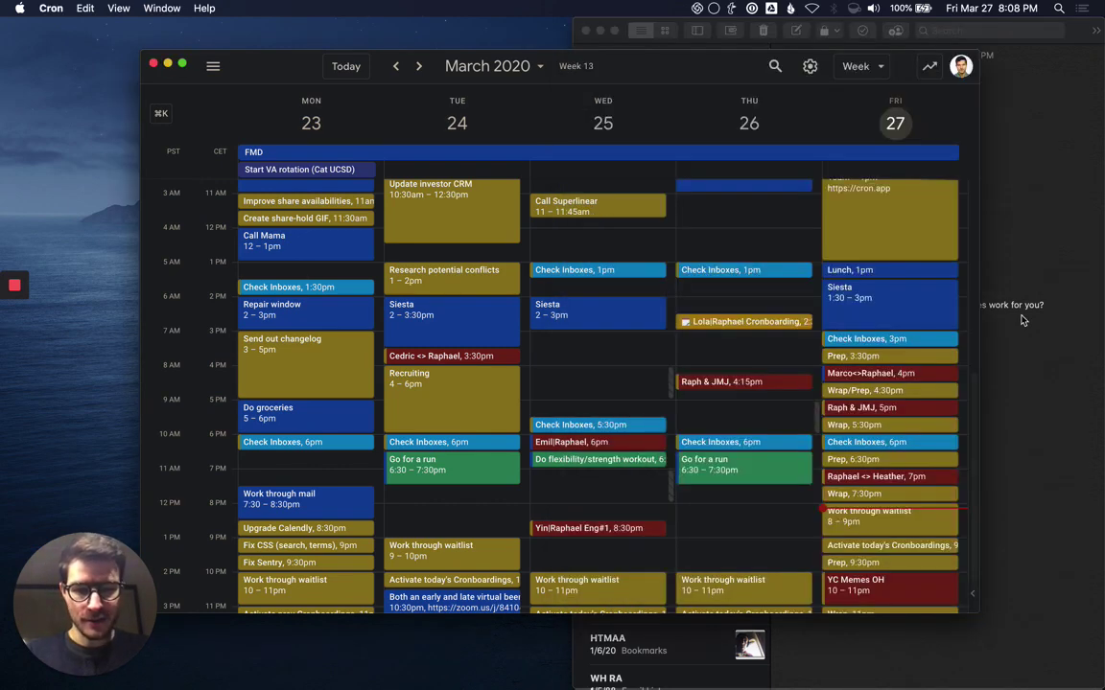
pyautogui.press('s')
pyautogui.click(597, 241)
pyautogui.click(597, 292)
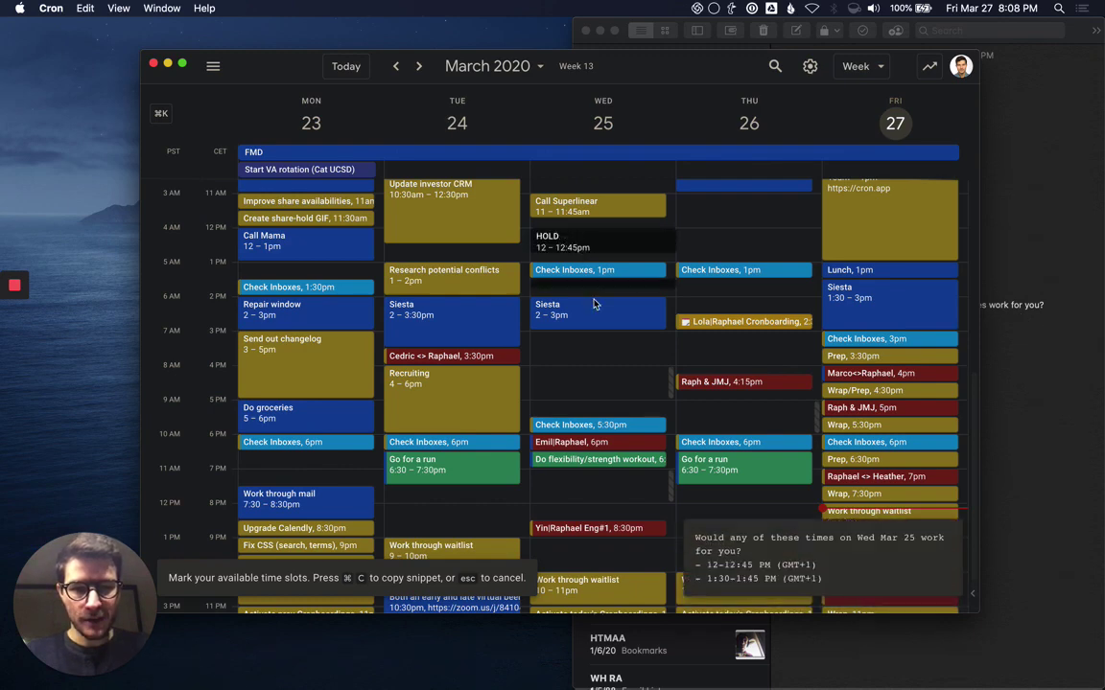
pyautogui.click(743, 224)
pyautogui.press('super+c')
# Switch to Notes and replace the reply in the TMP Notes note with the newly copied availability snippet.
pyautogui.press('super+Tab')
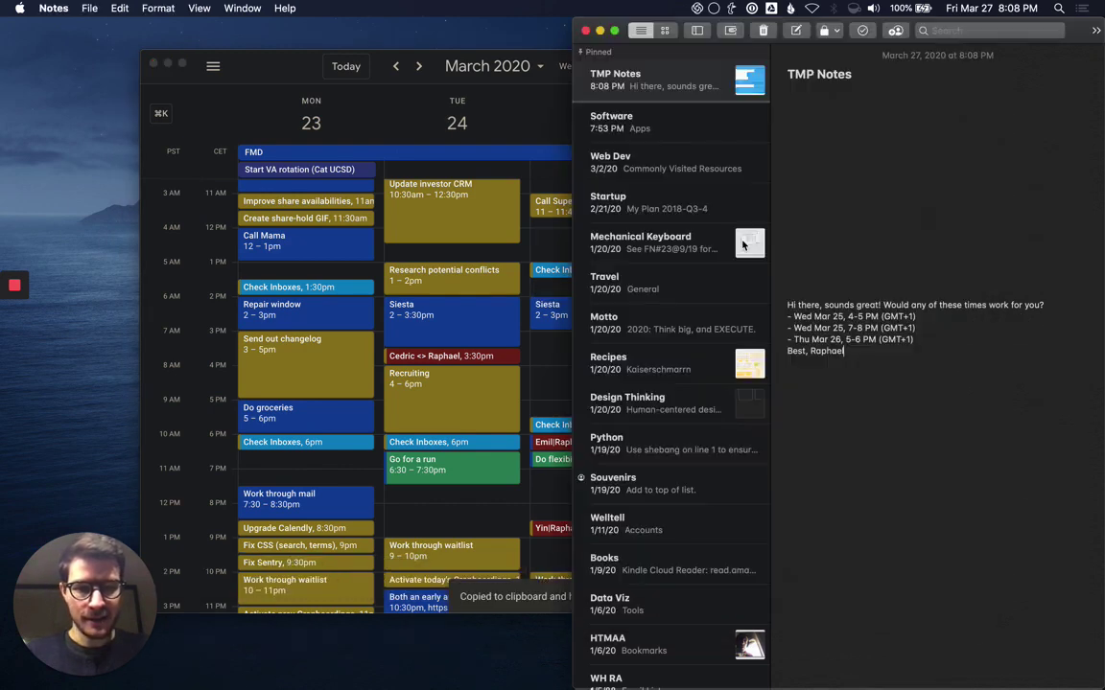
pyautogui.press('super+a')
pyautogui.press('super+v')
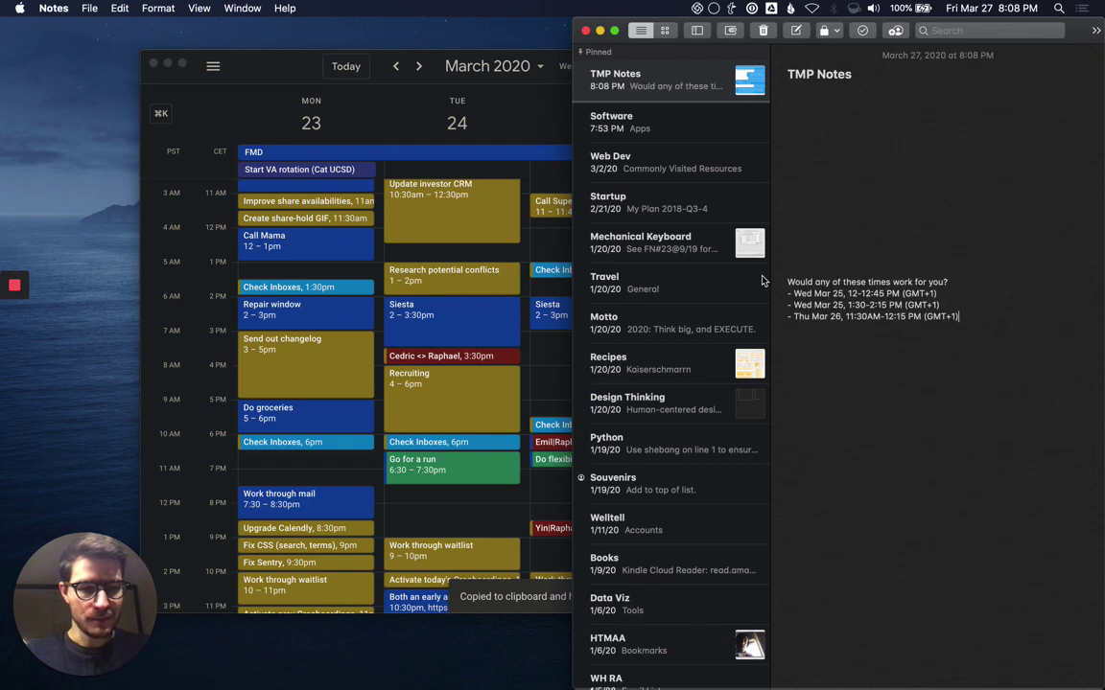
# Switch to Cron and remove all holds belonging to the same share as the Wednesday 12–12:45 PM hold.
pyautogui.press('super+Tab')
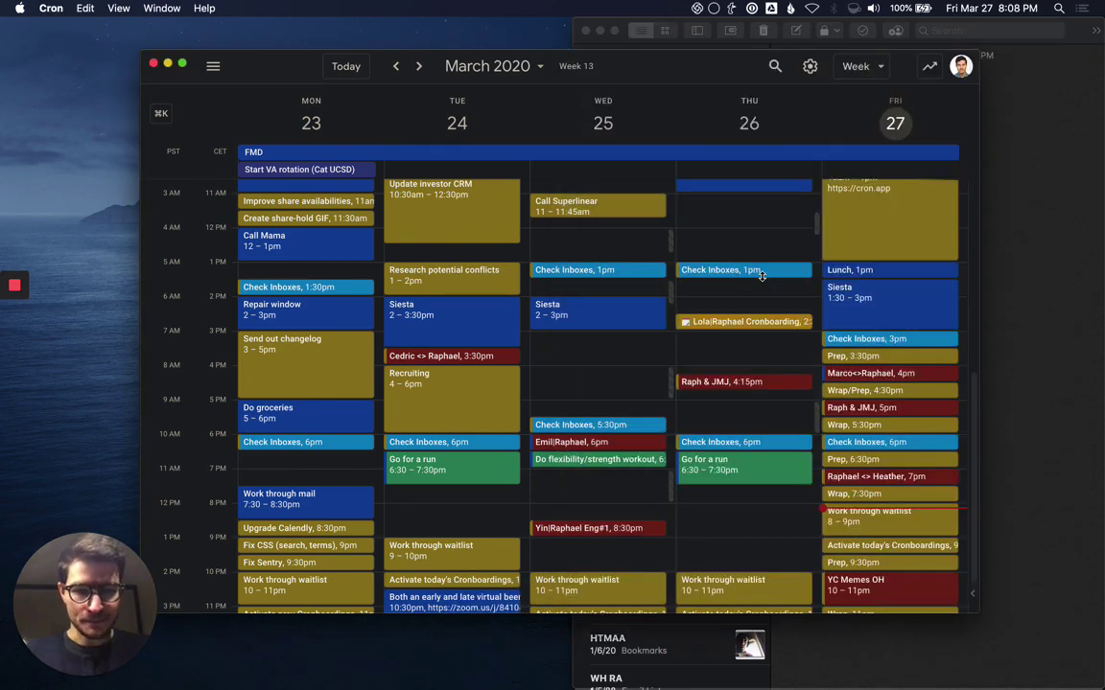
pyautogui.rightClick(671, 244)
pyautogui.hotkey('shift', 'BackSpace')
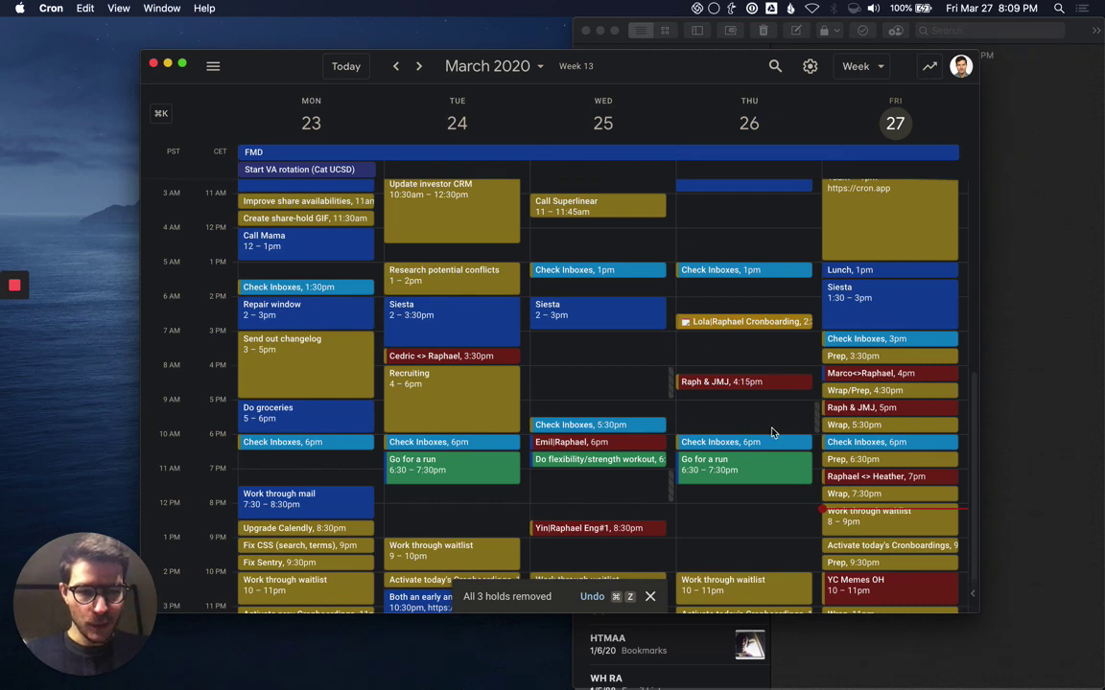
# Turn the Wednesday, March 25, 4–5 PM hold into an event and title it with both participants' names.
pyautogui.rightClick(671, 392)
pyautogui.click(675, 383)
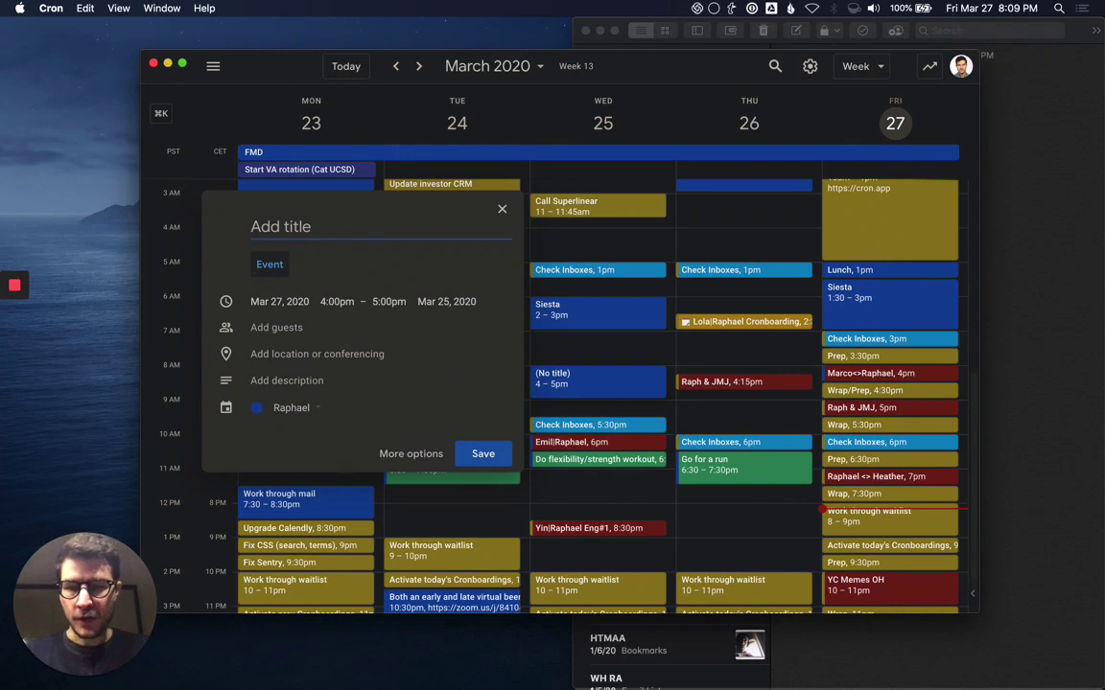
pyautogui.write('Bob K> <> Raphael')
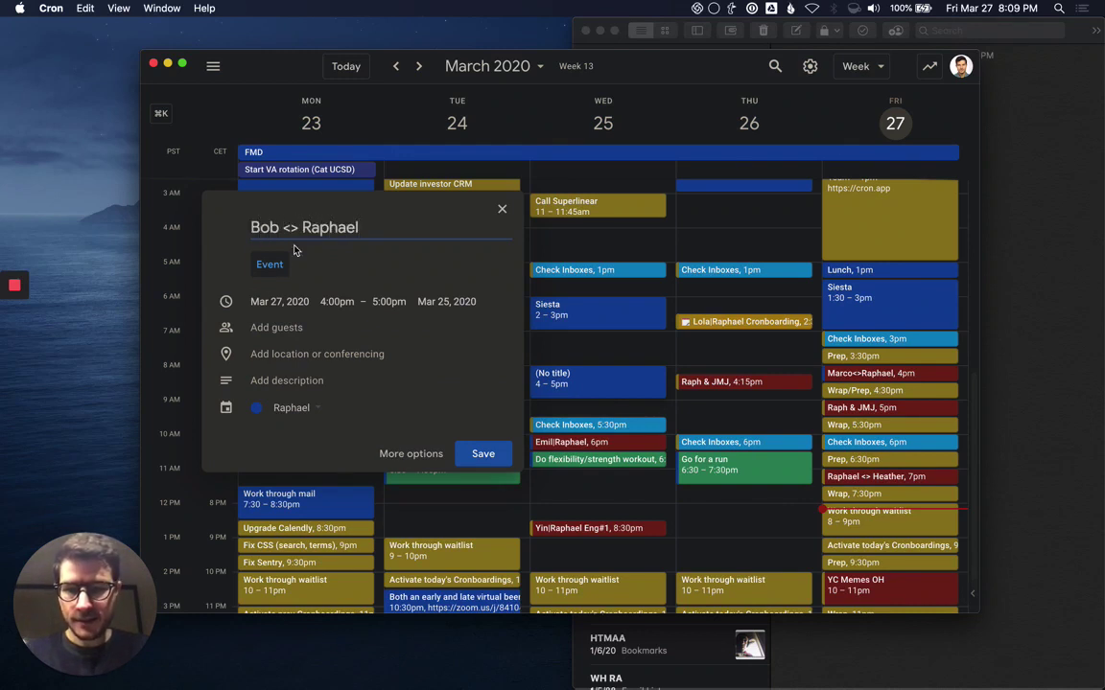
# Try to add a Zoom Meeting as the conferencing for the Wednesday 4–5 PM event, retrying the conference creation.
pyautogui.click(306, 354)
pyautogui.click(308, 395)
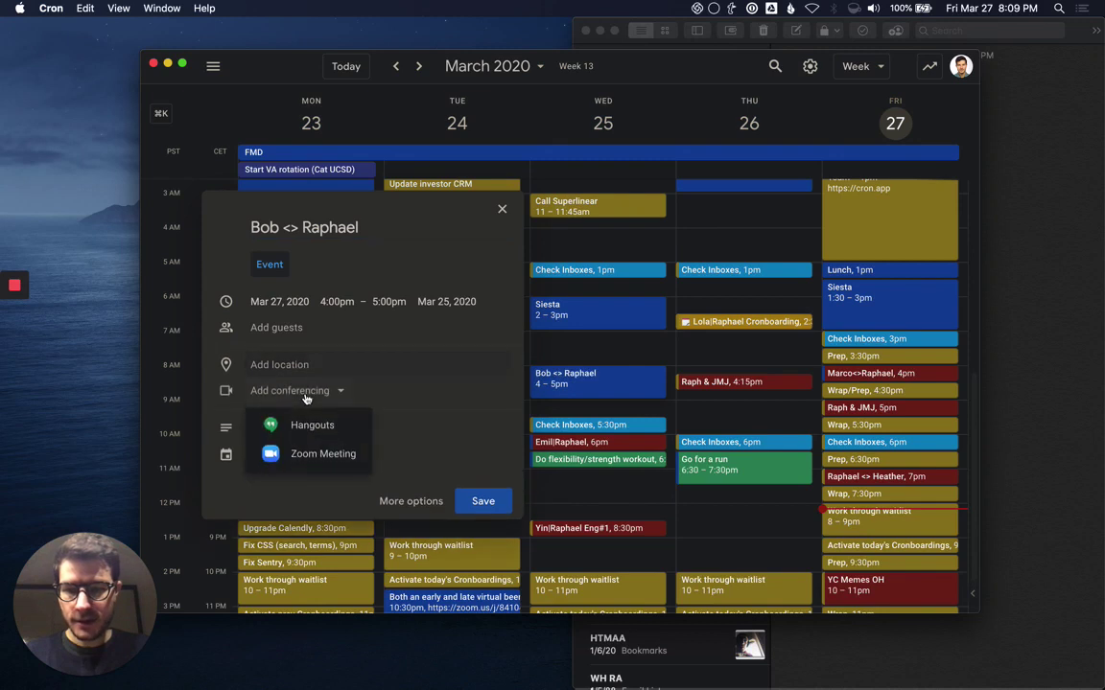
pyautogui.click(322, 460)
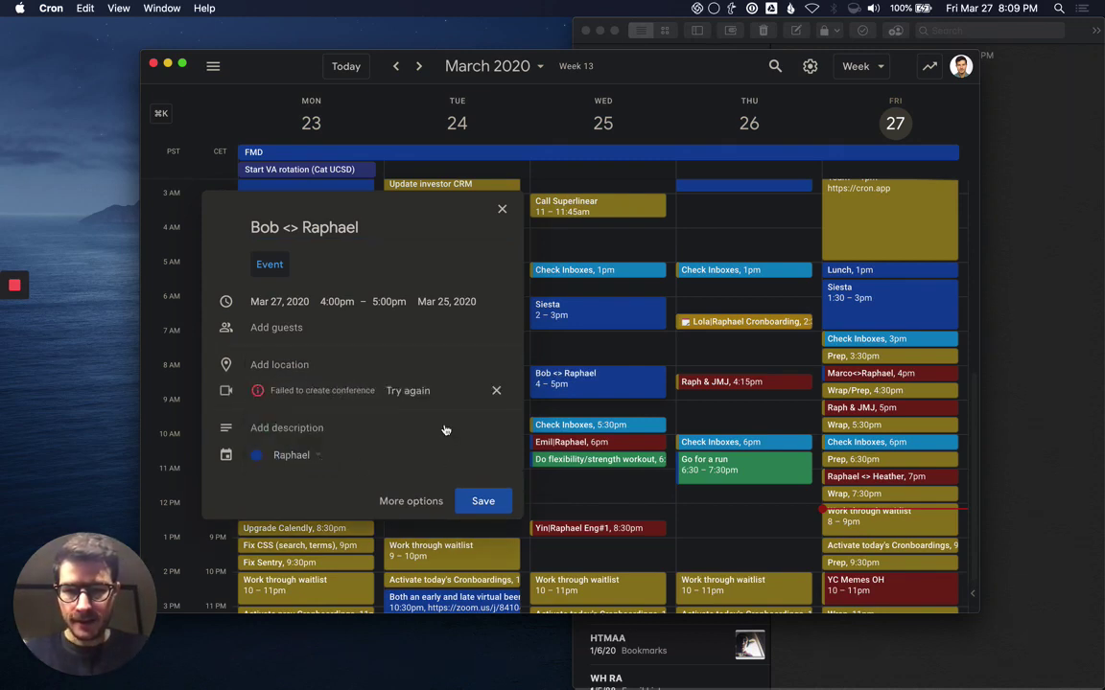
pyautogui.click(408, 390)
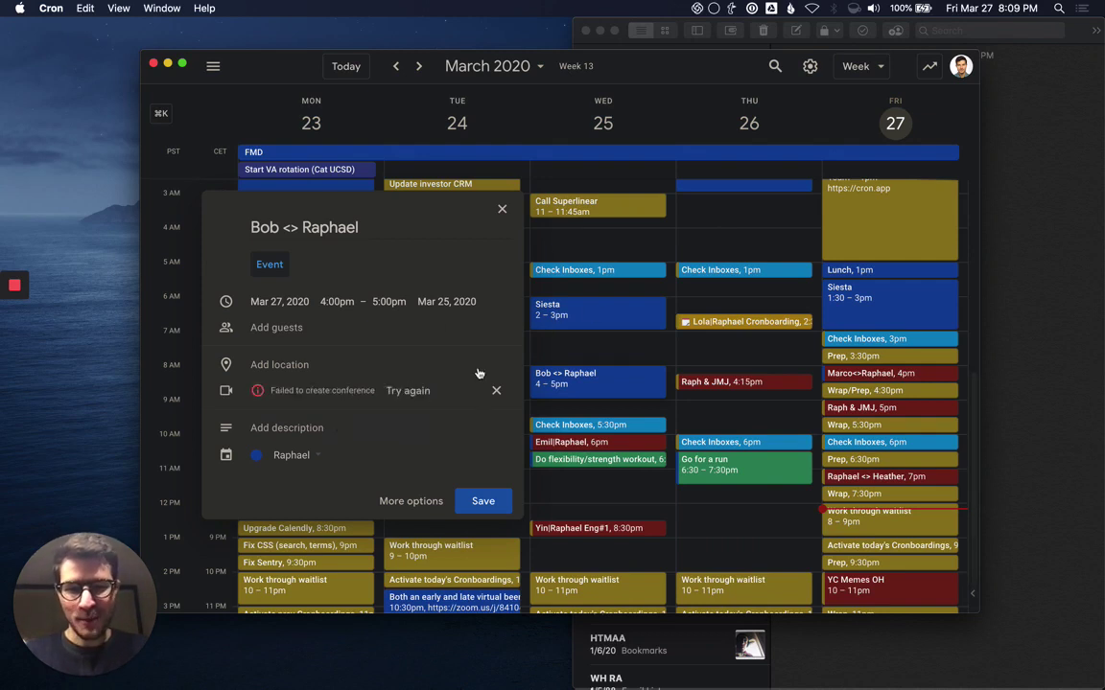
pyautogui.click(408, 390)
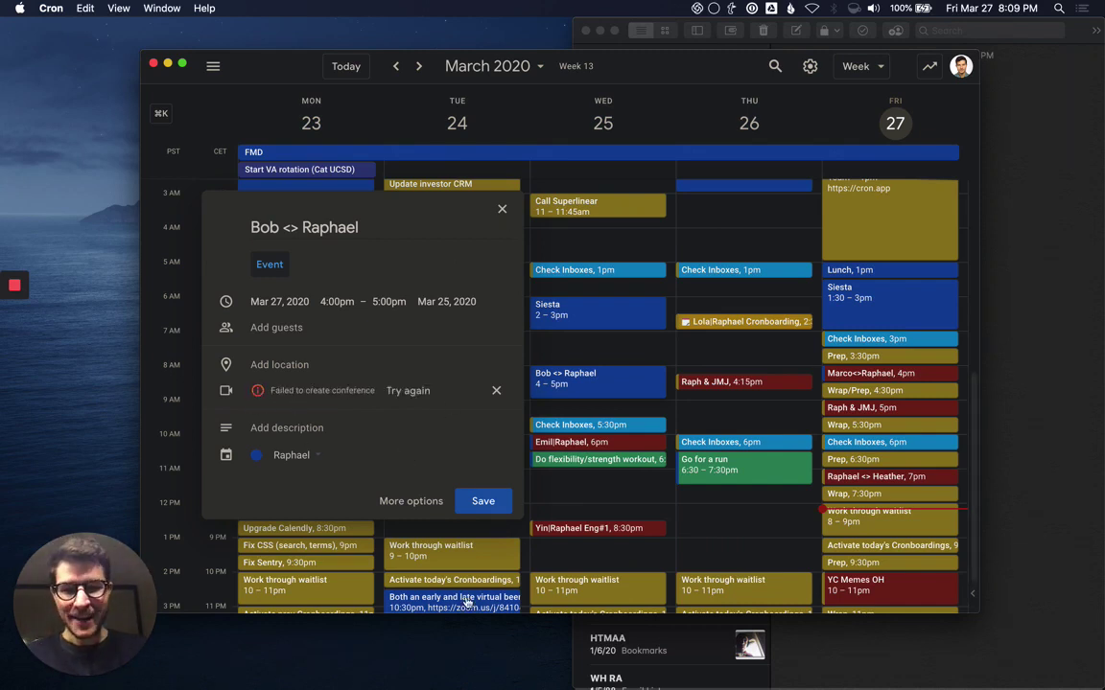
# Save the Wednesday 4–5 PM event and undo the save.
pyautogui.click(484, 502)
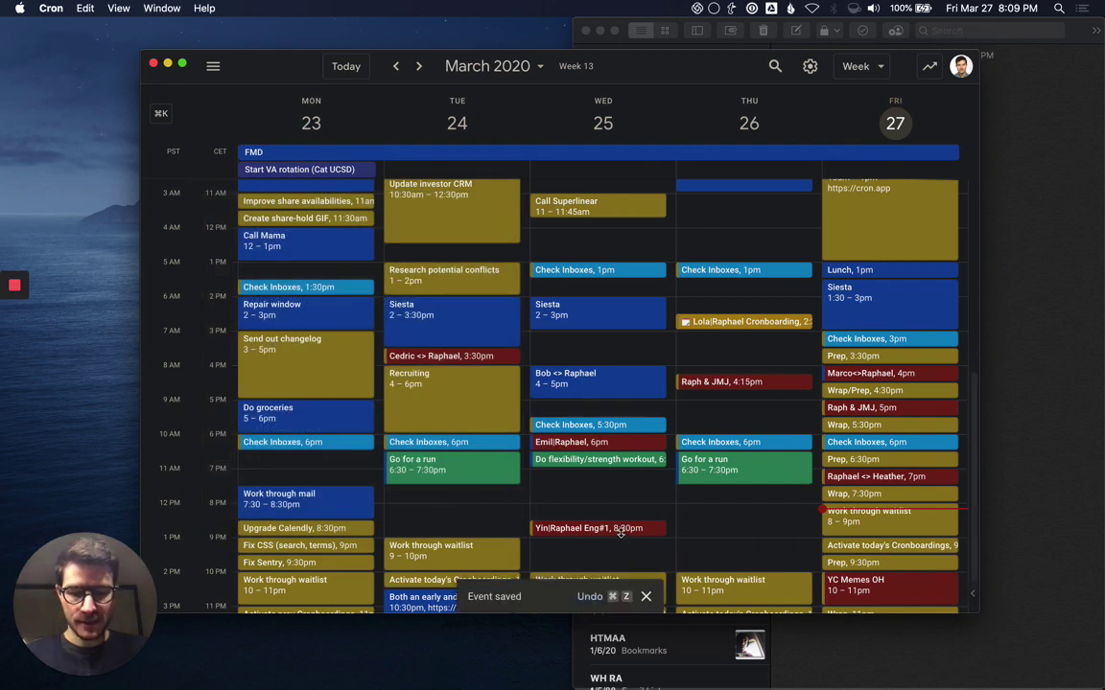
pyautogui.press('super+z')
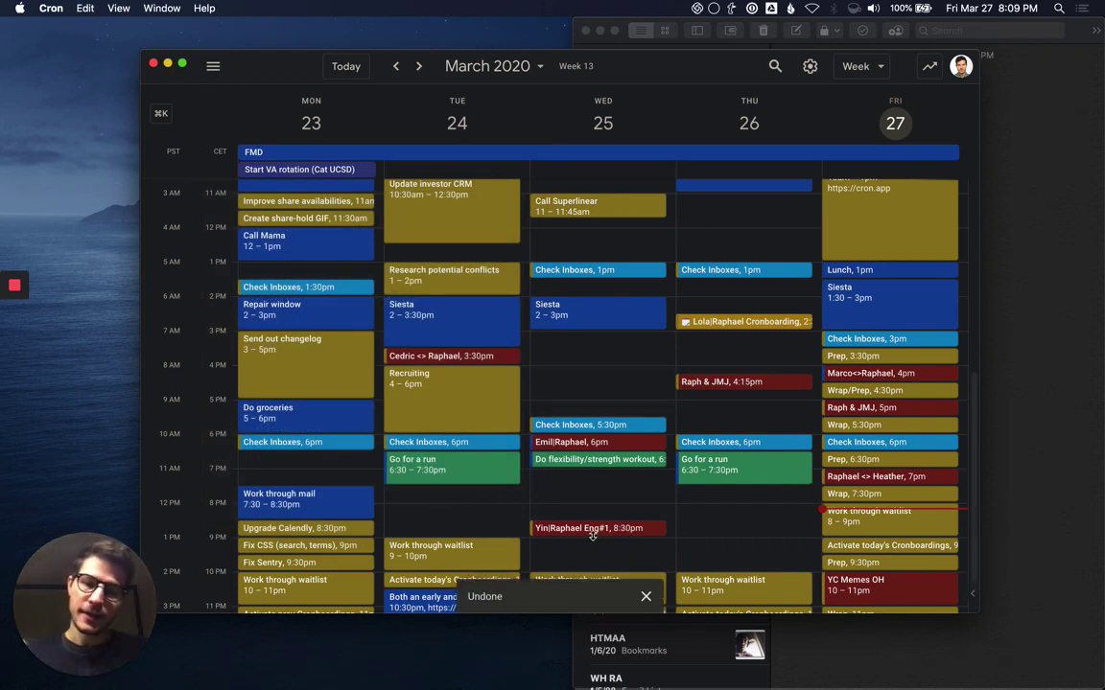
# Show the time breakdown for the week of March 23–27.
pyautogui.press('super+k')
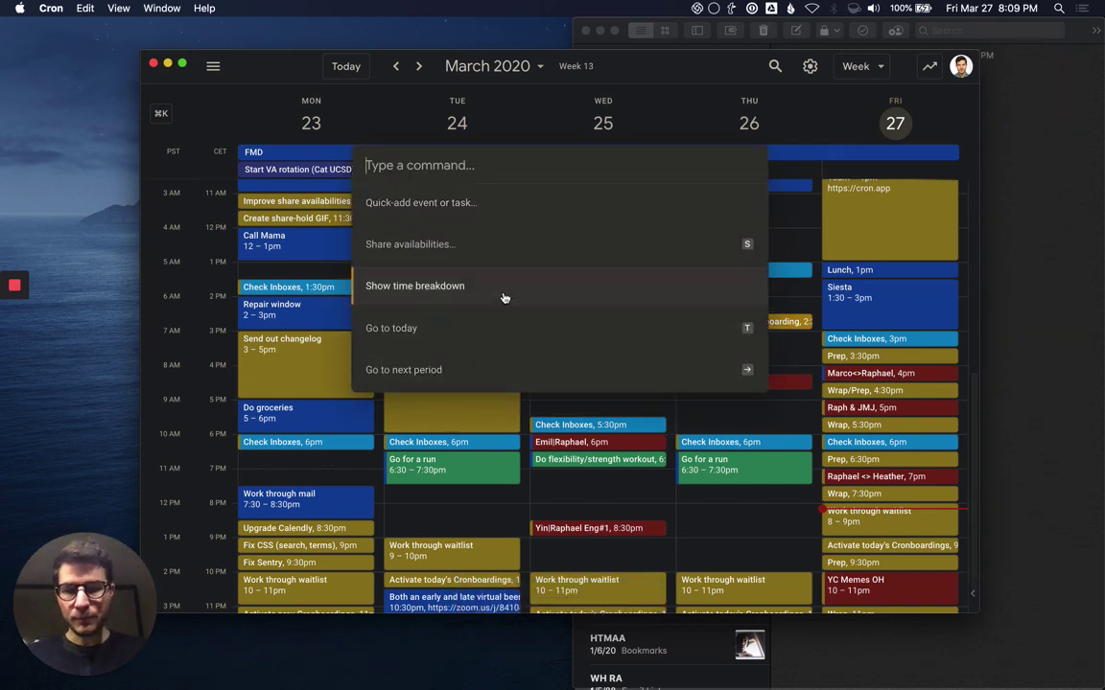
pyautogui.press('Escape')
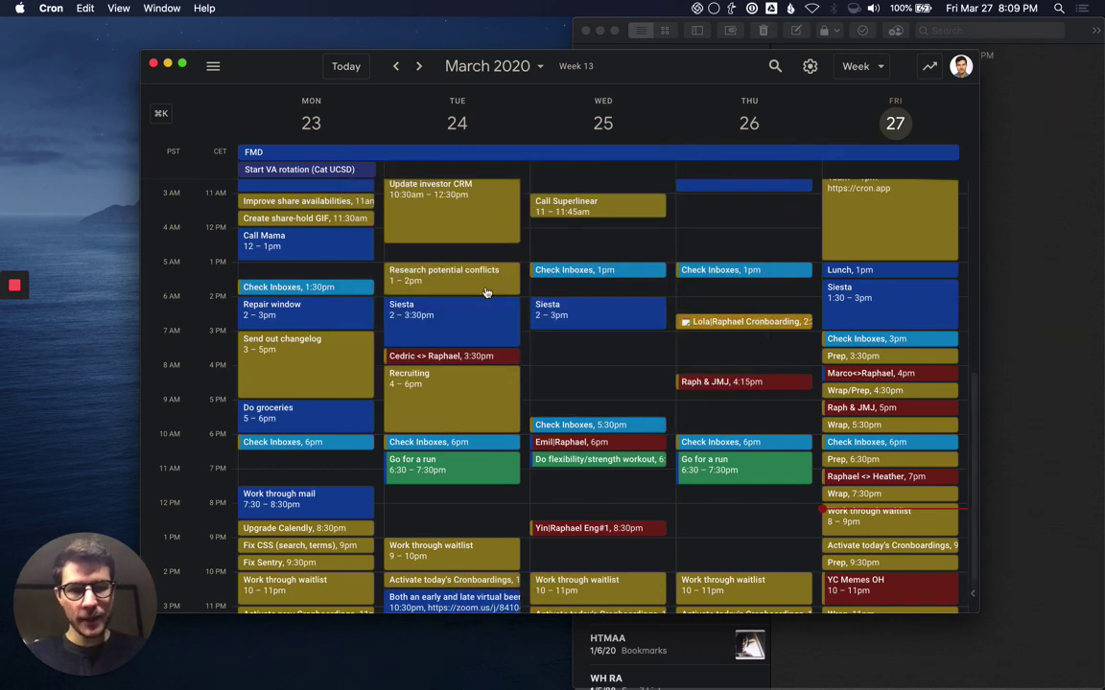
pyautogui.click(929, 69)
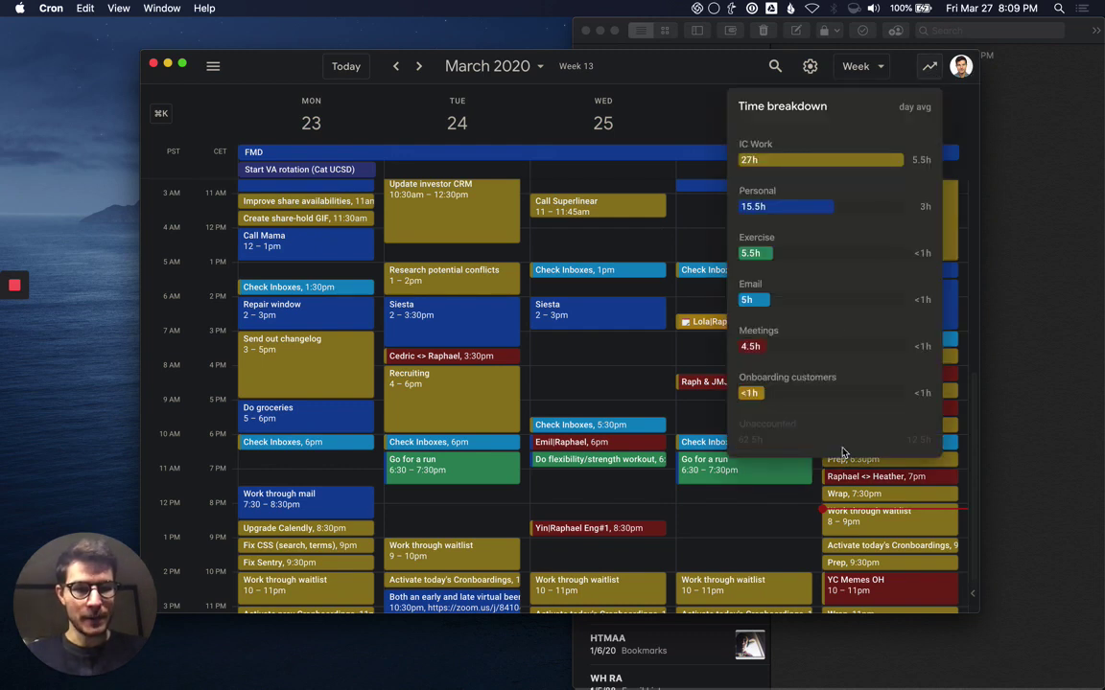